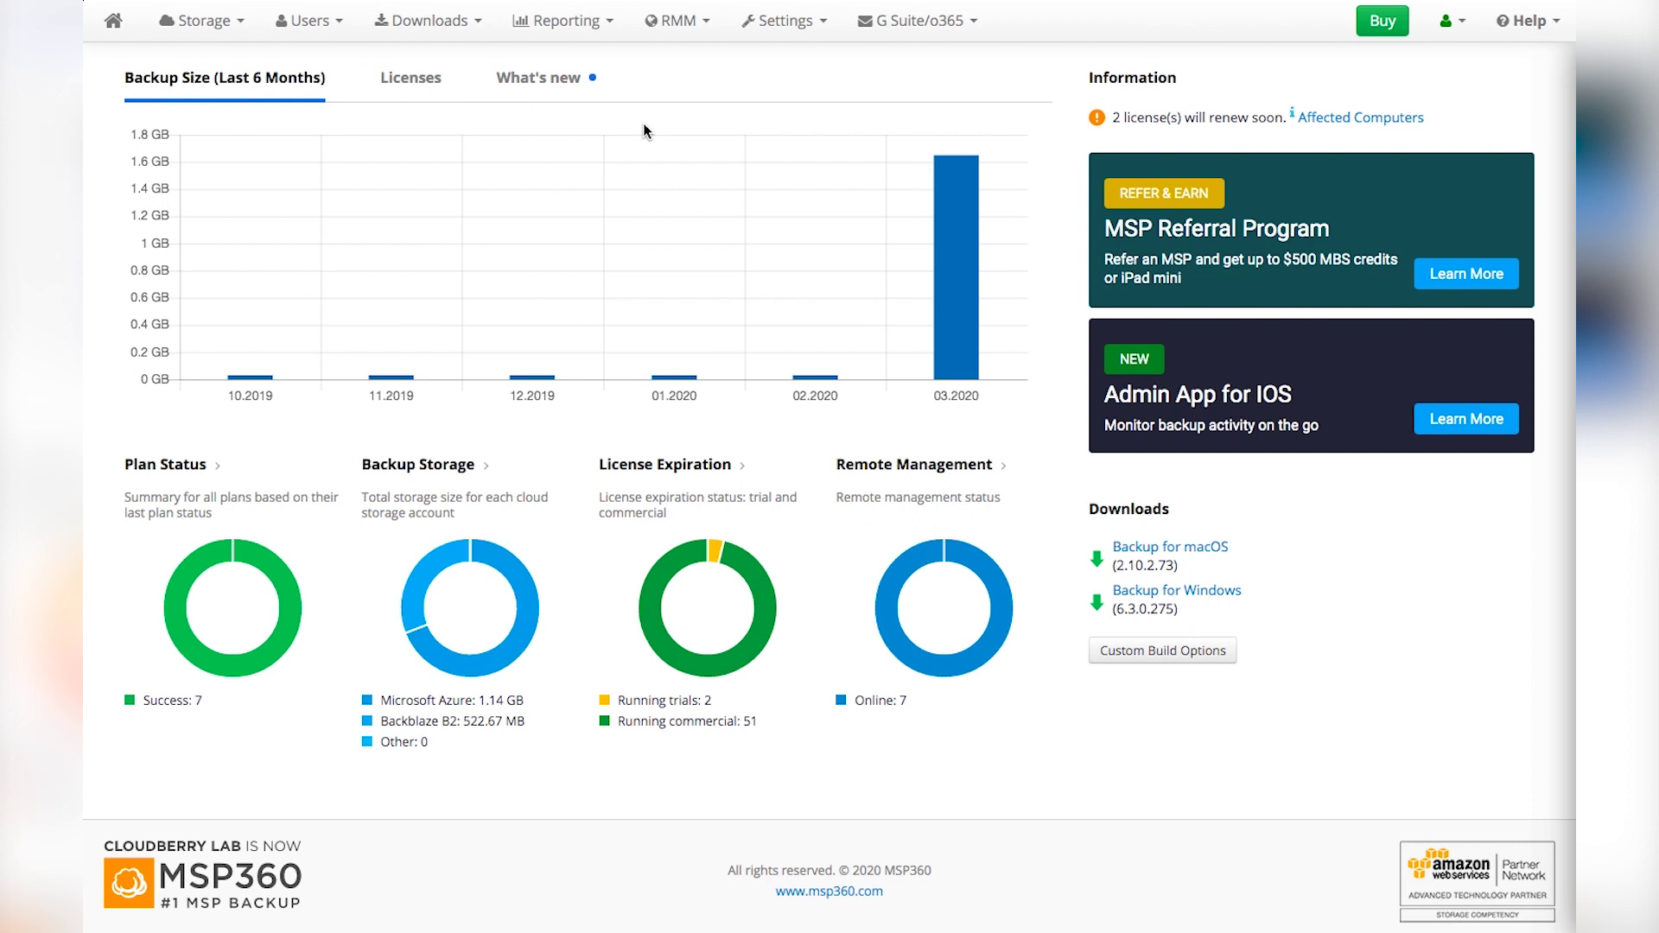
- View the Storage Limits page, then return to the Storage Accounts list
mouse_move(947, 225)
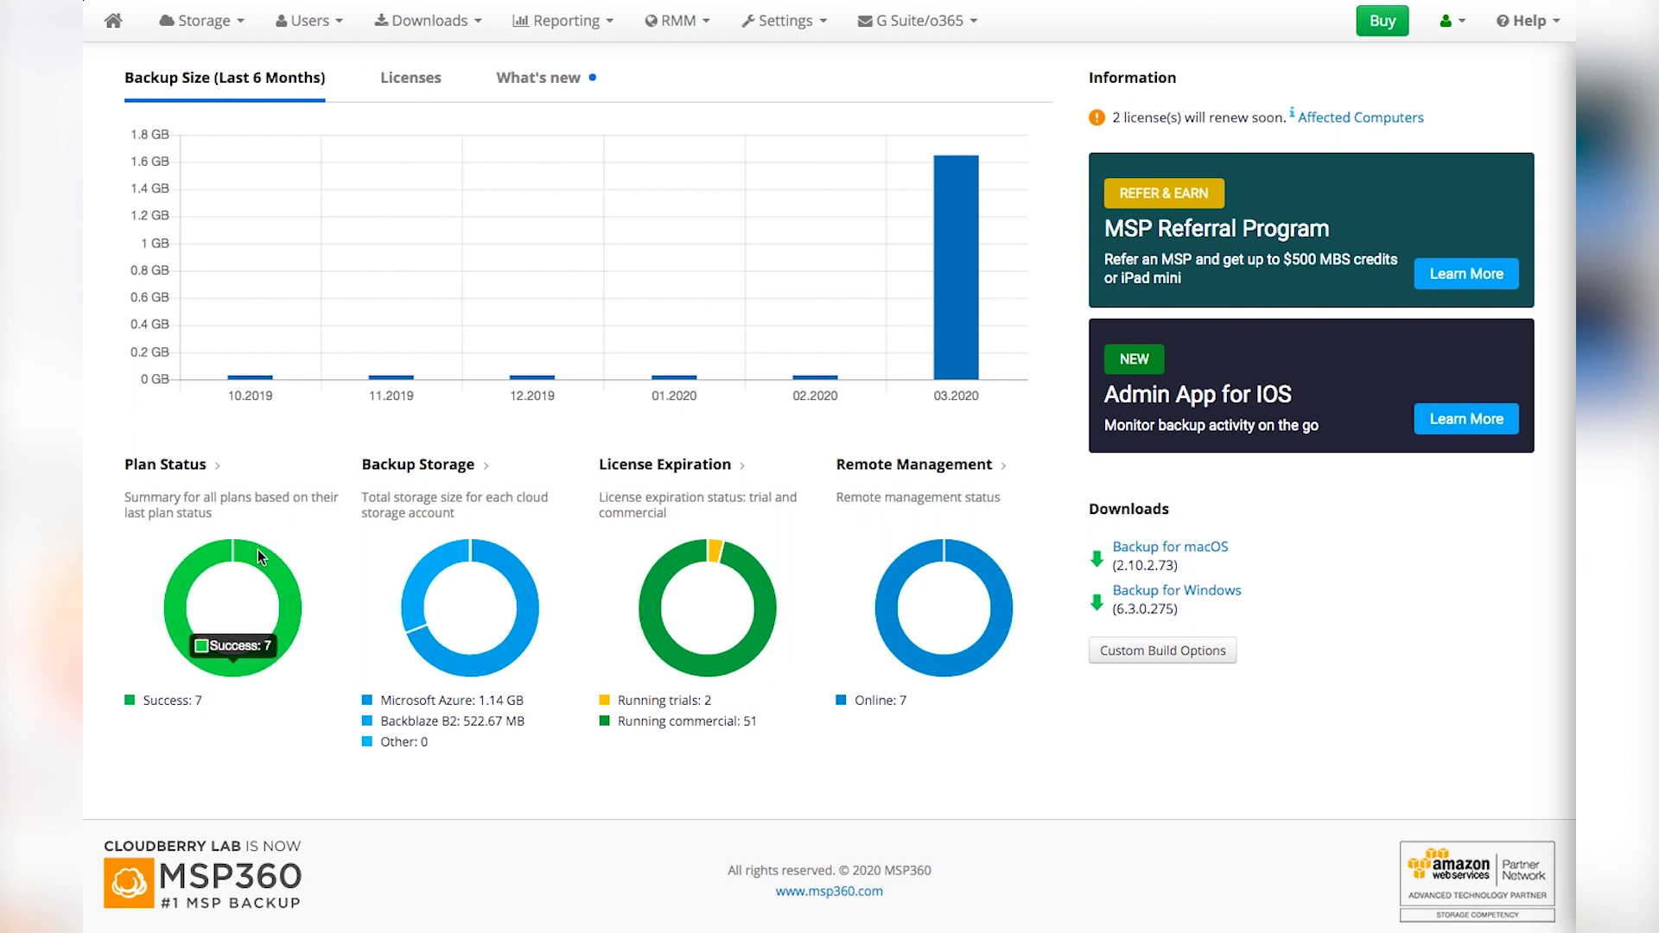
mouse_move(450, 551)
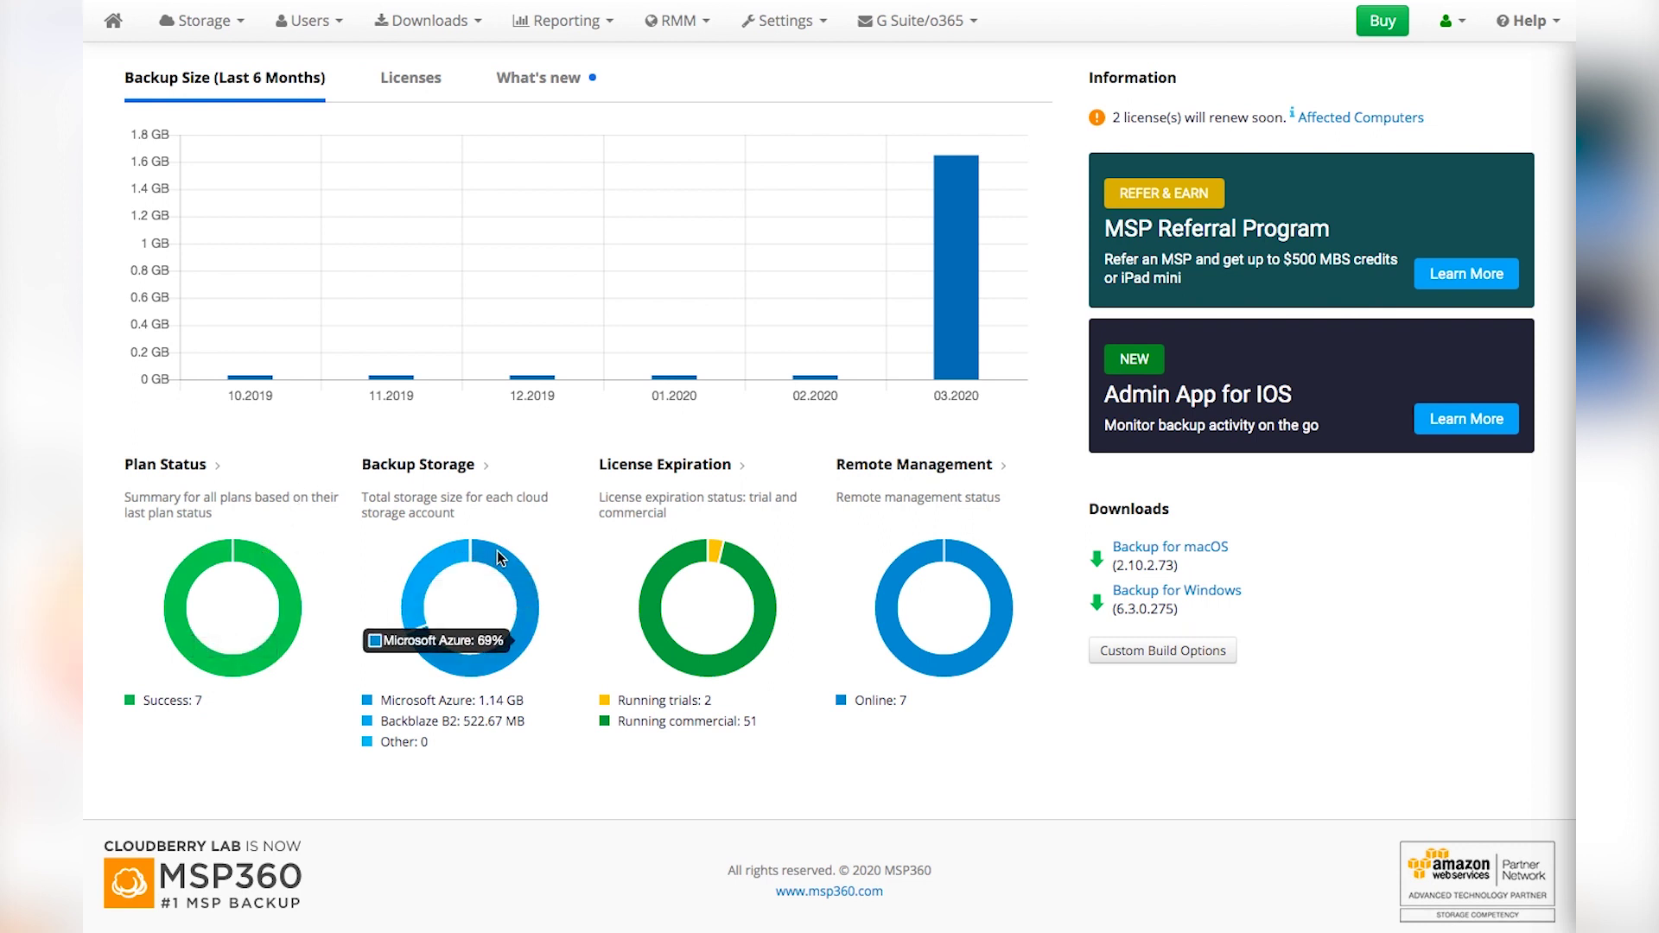
mouse_move(682, 556)
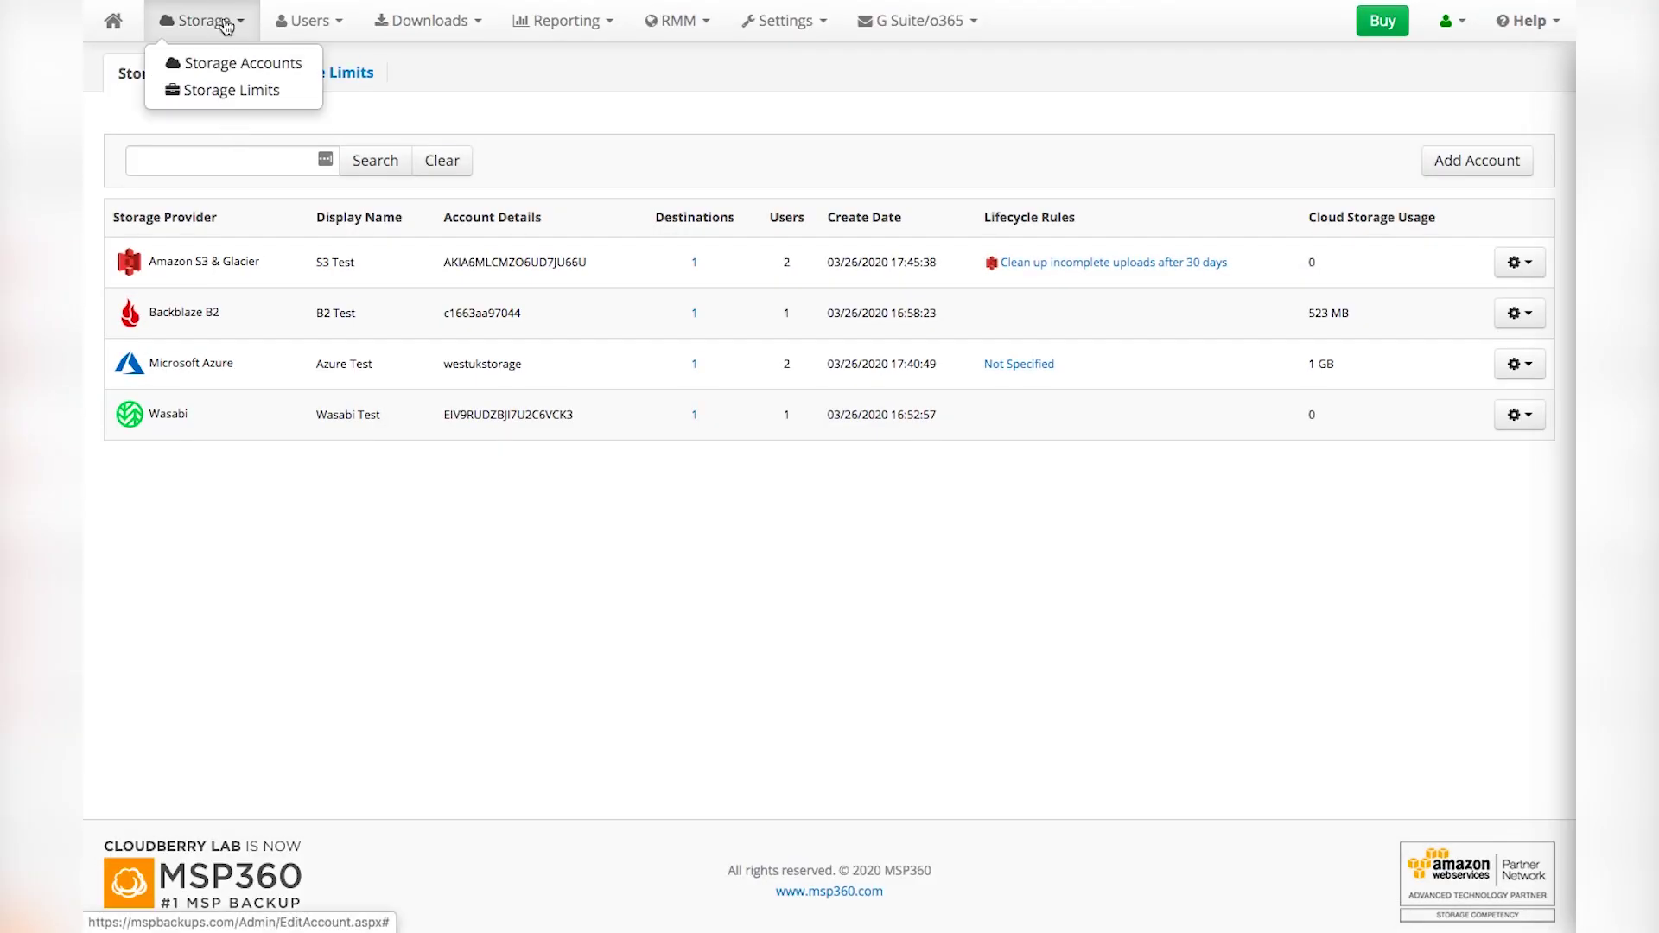
click(233, 87)
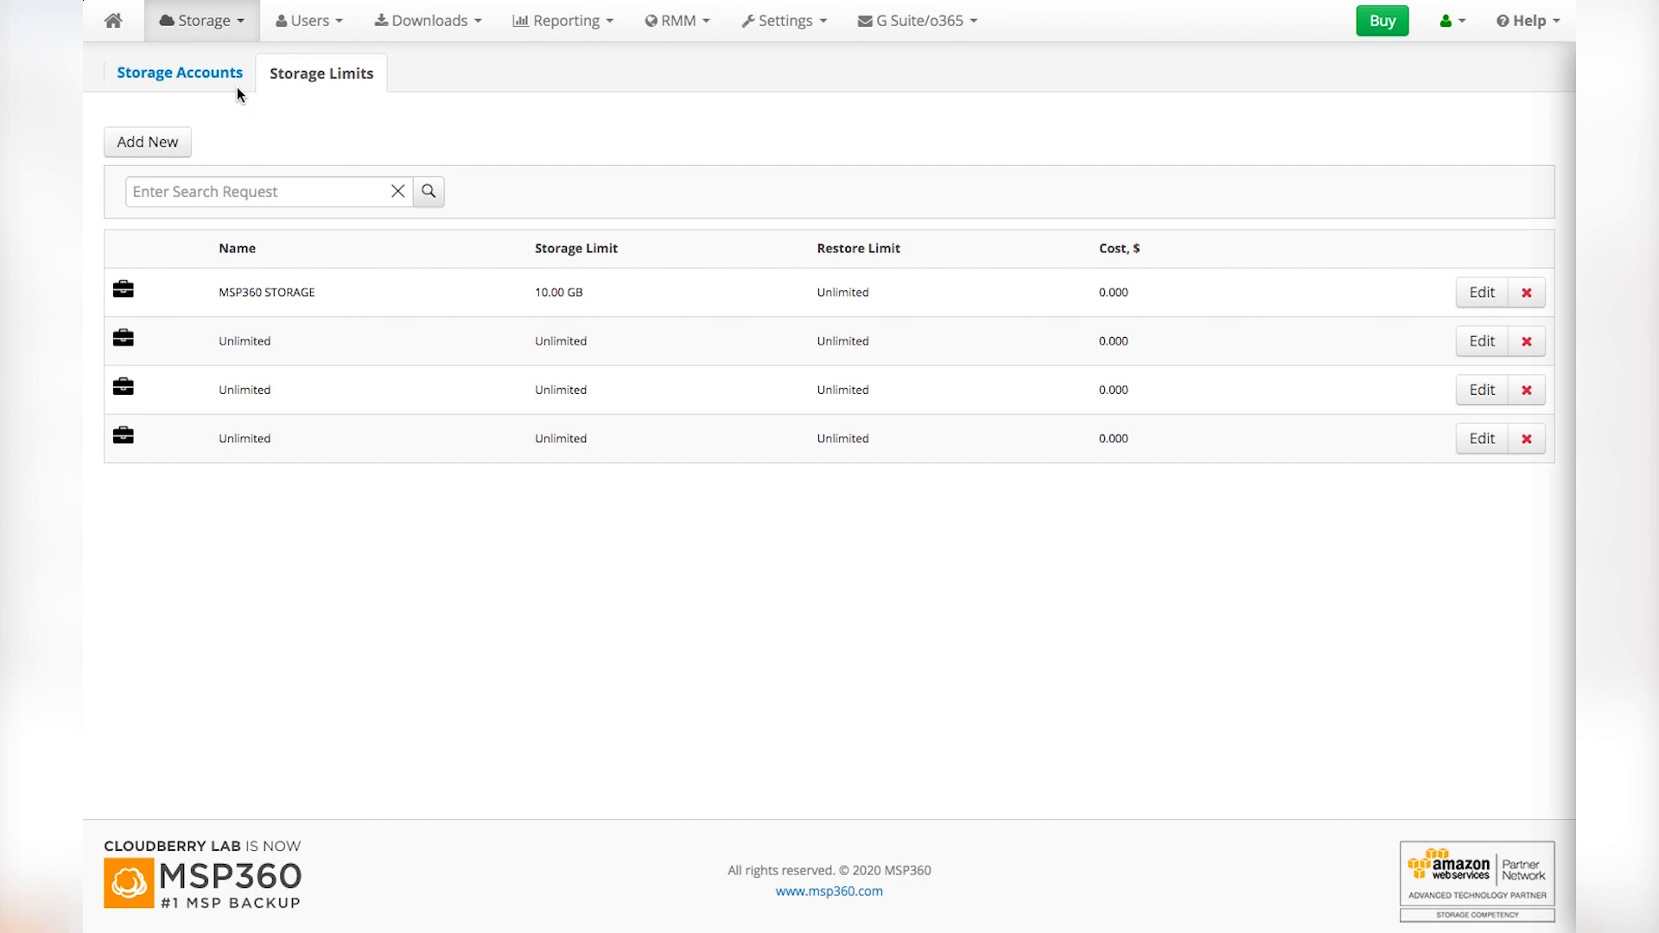
click(223, 79)
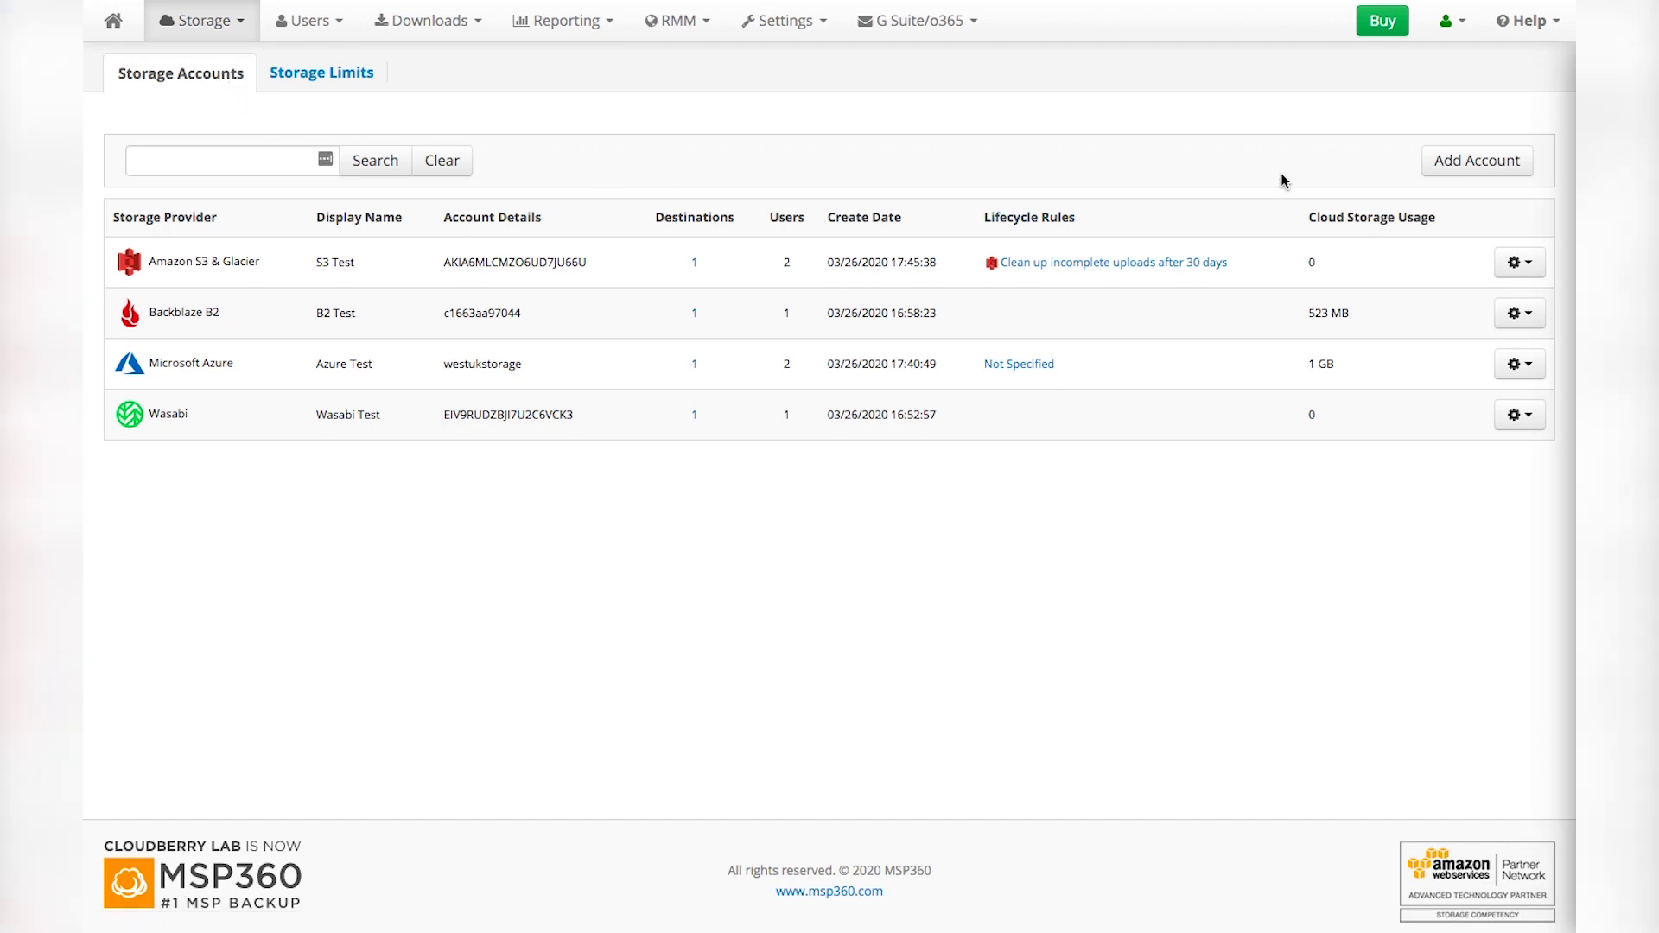
- Begin adding an Amazon S3 cloud storage account, then close the wizard without saving
click(1444, 166)
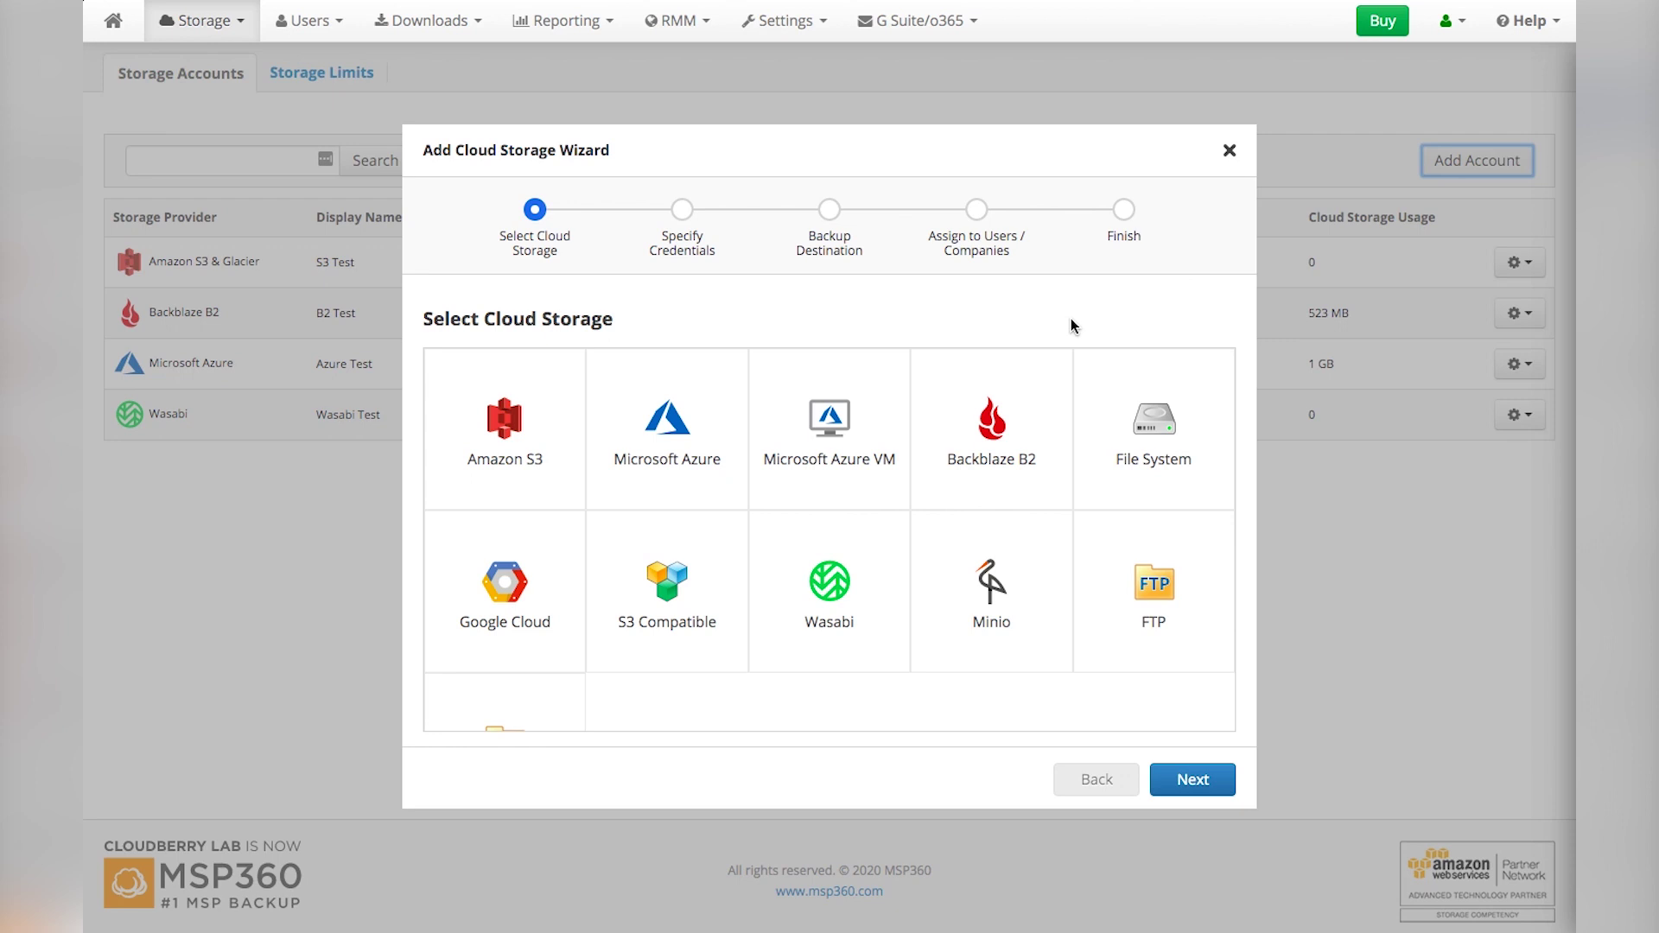
click(560, 476)
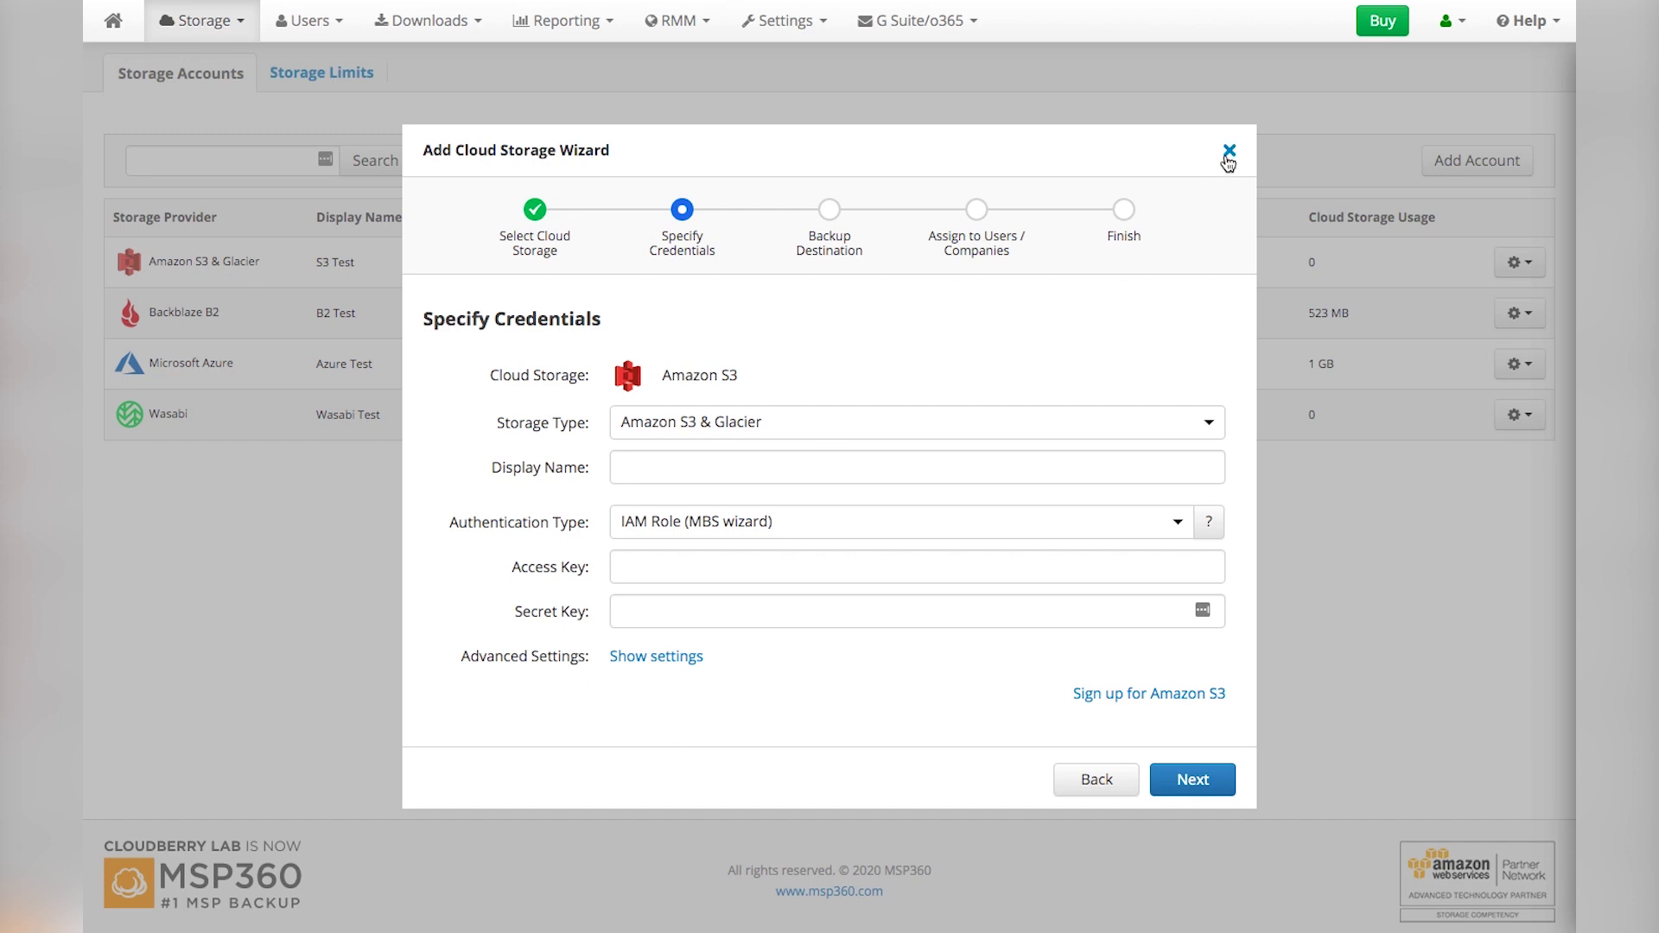
click(1227, 155)
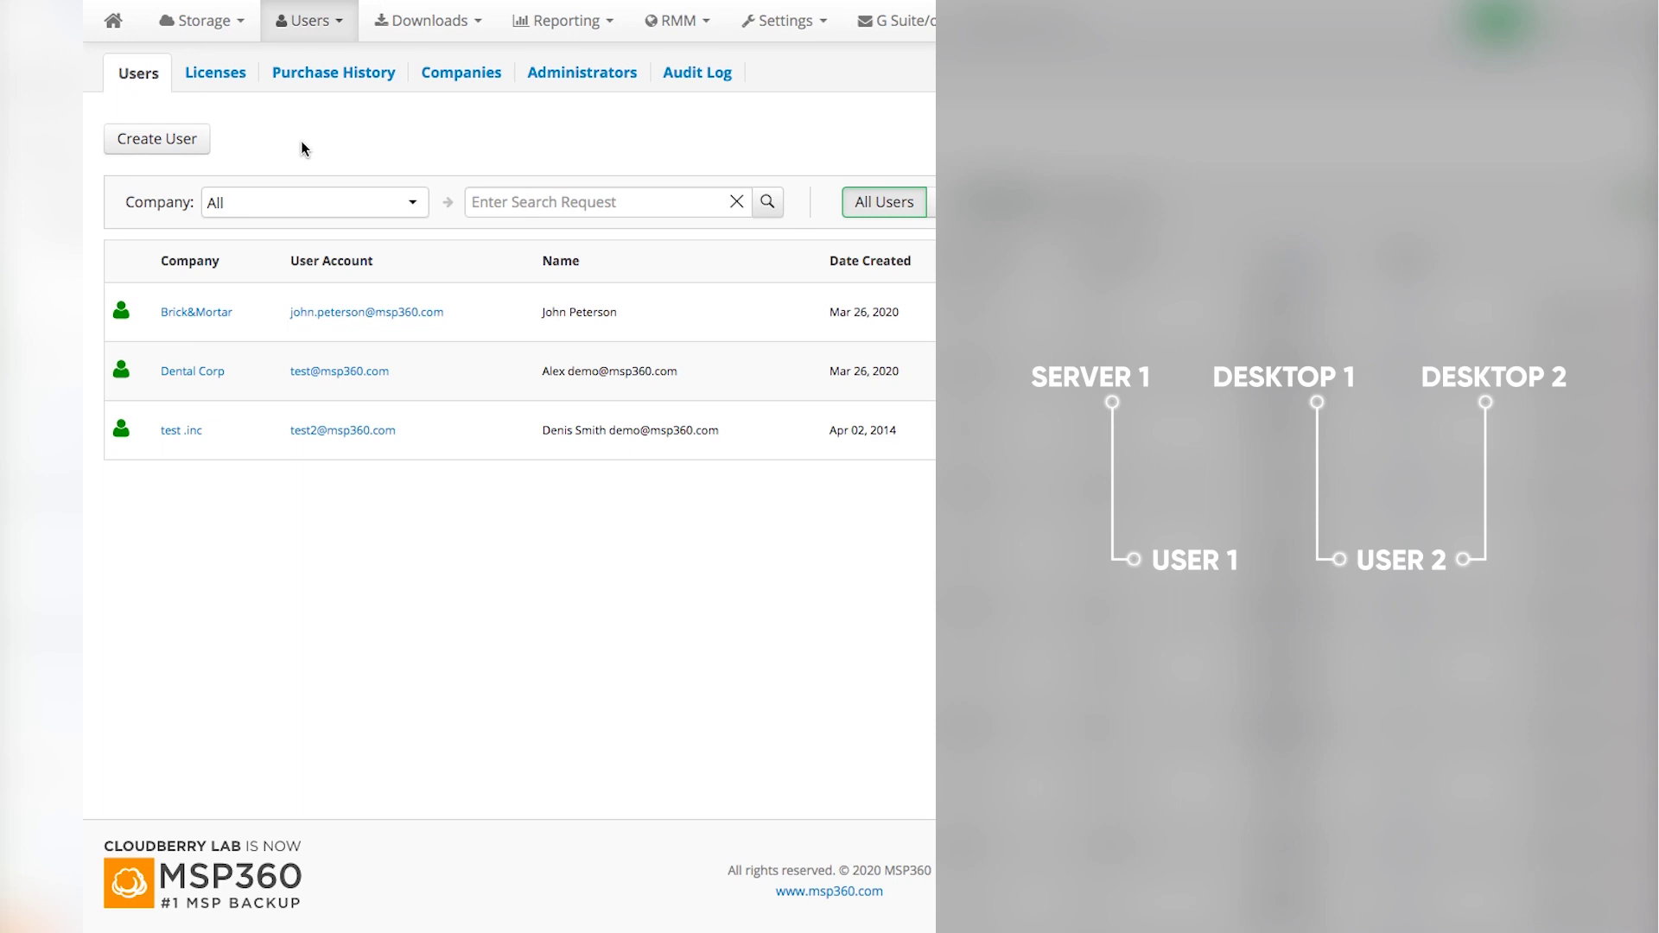
click(194, 147)
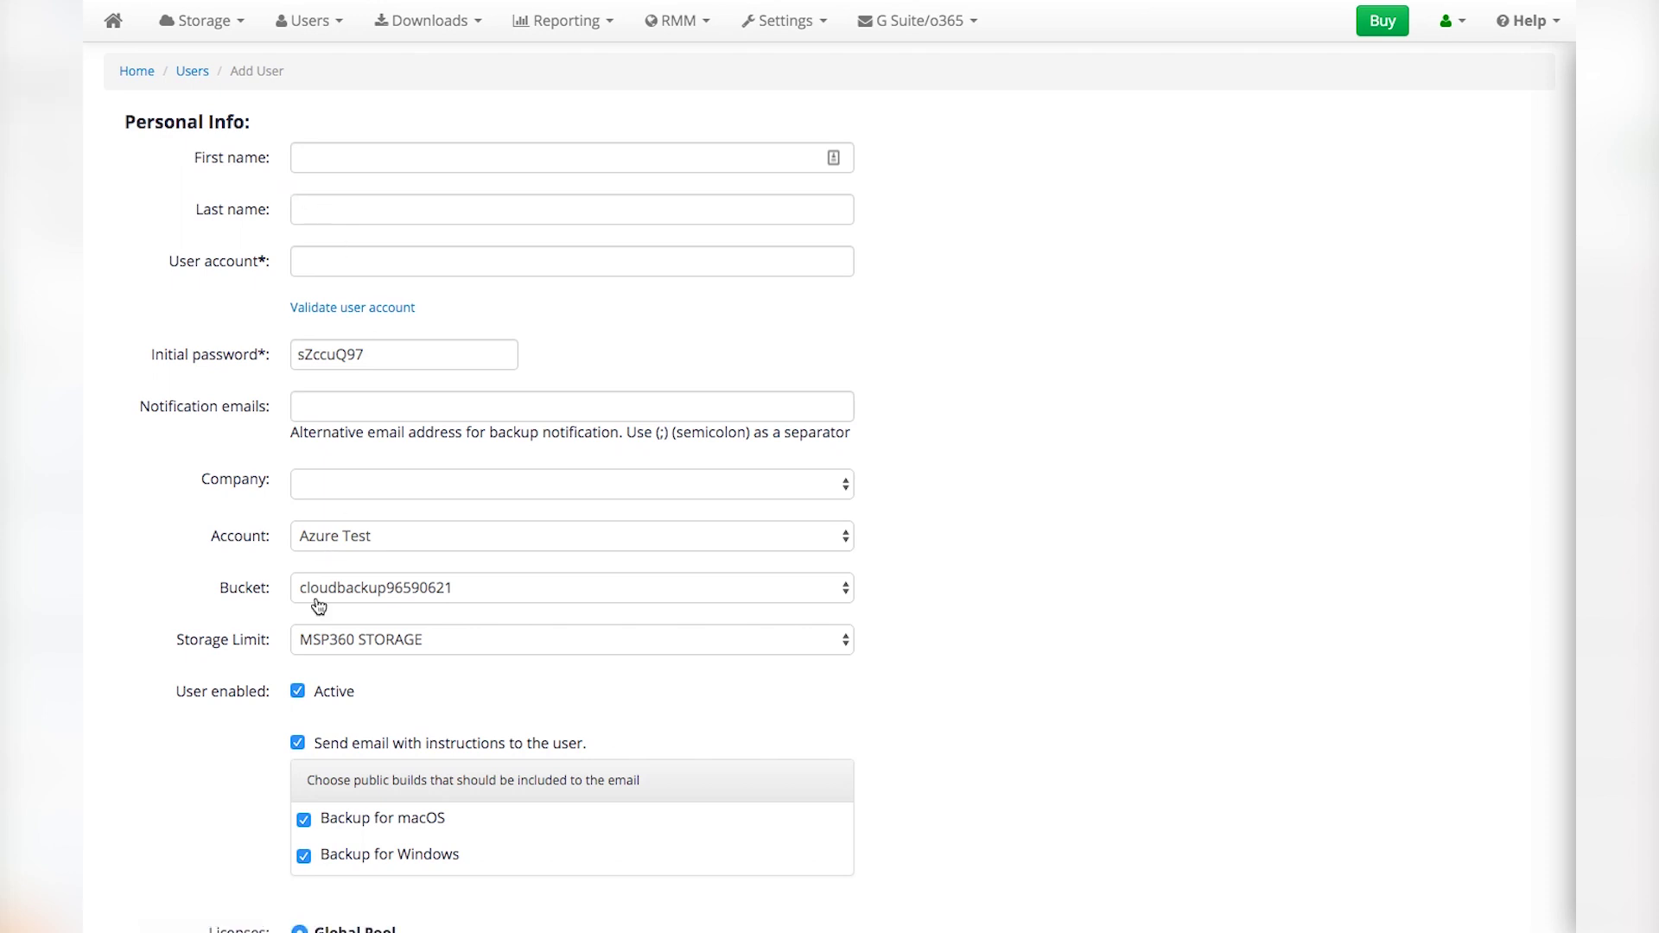
click(299, 744)
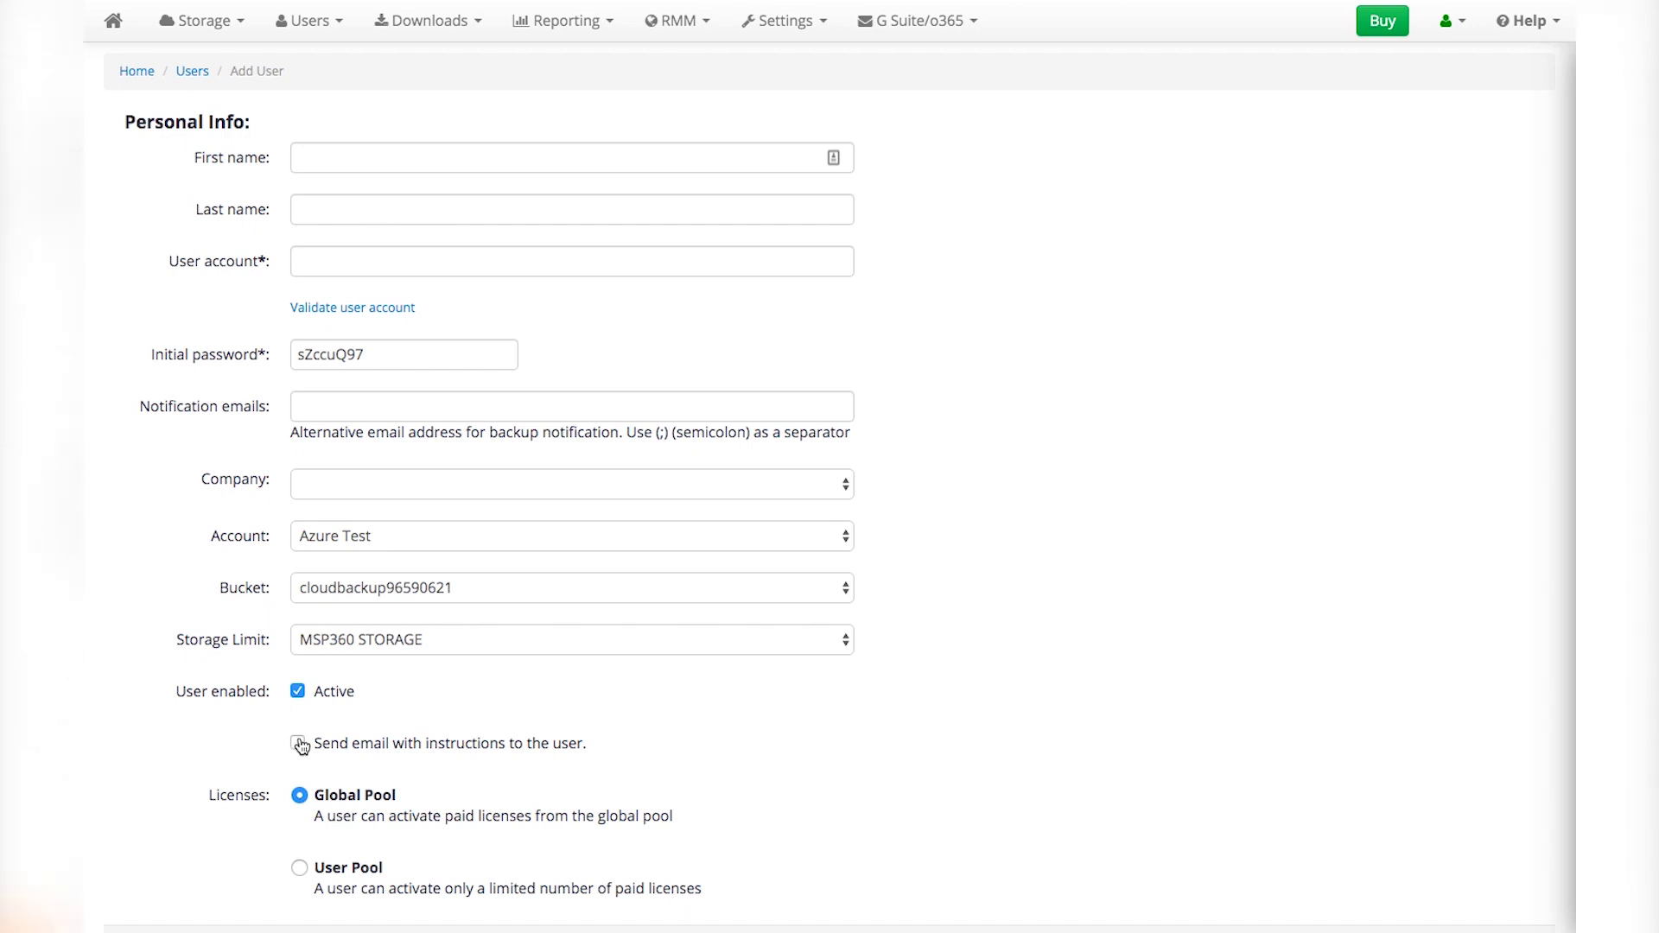
double_click(404, 357)
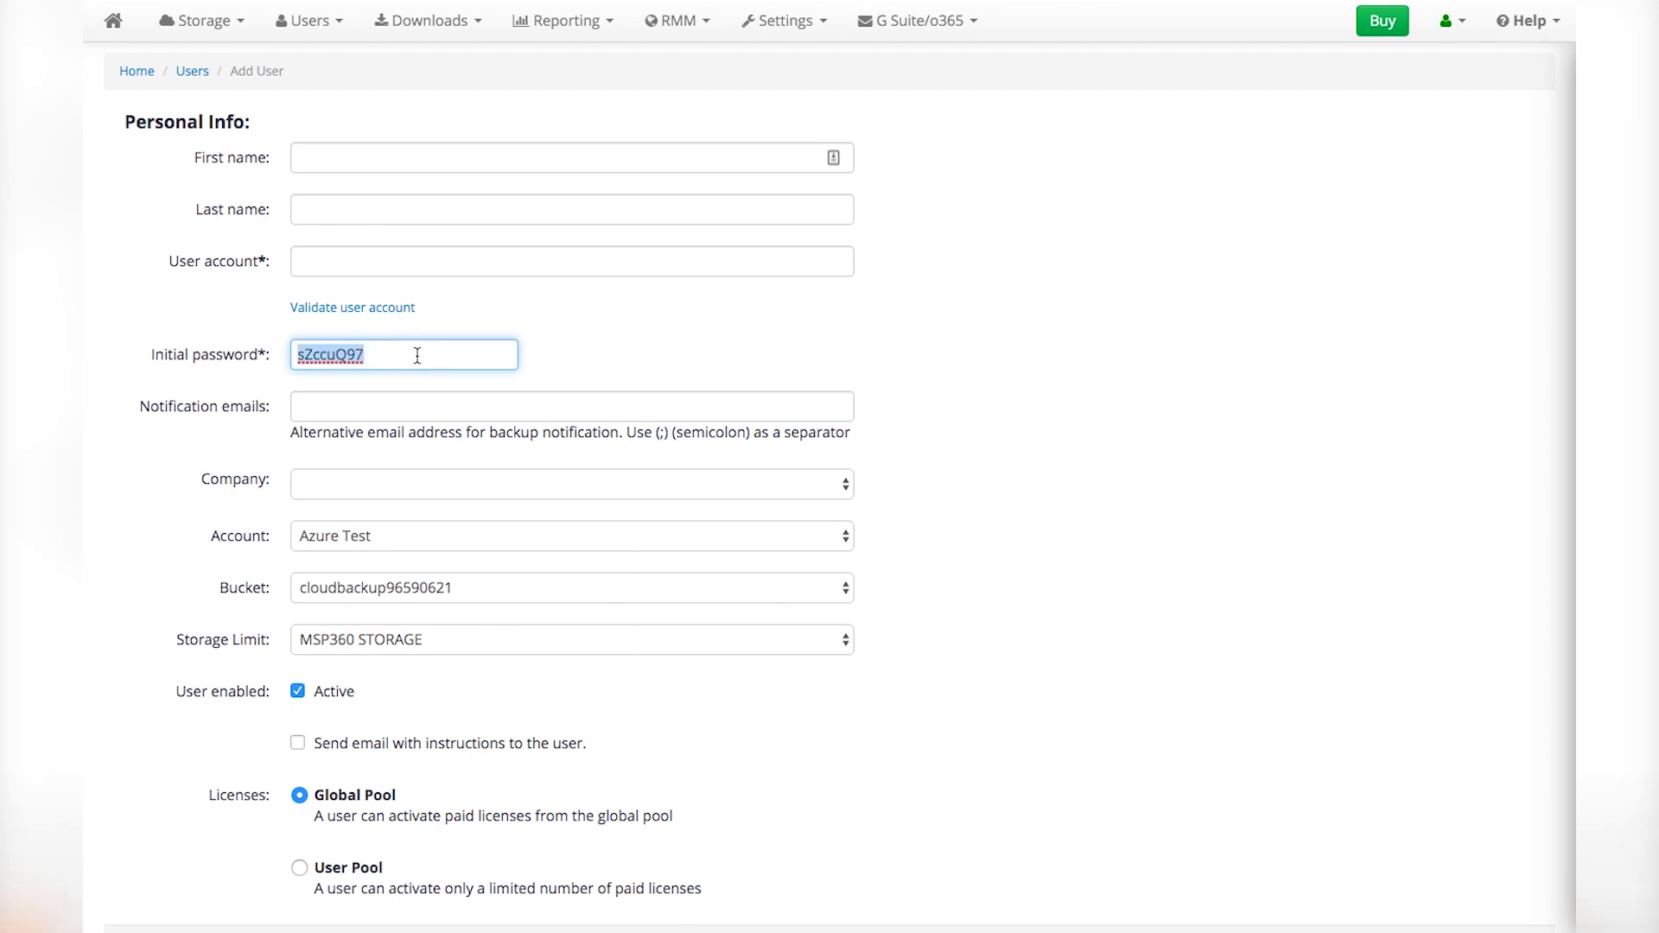
click(417, 355)
scroll(418, 355, down, 3)
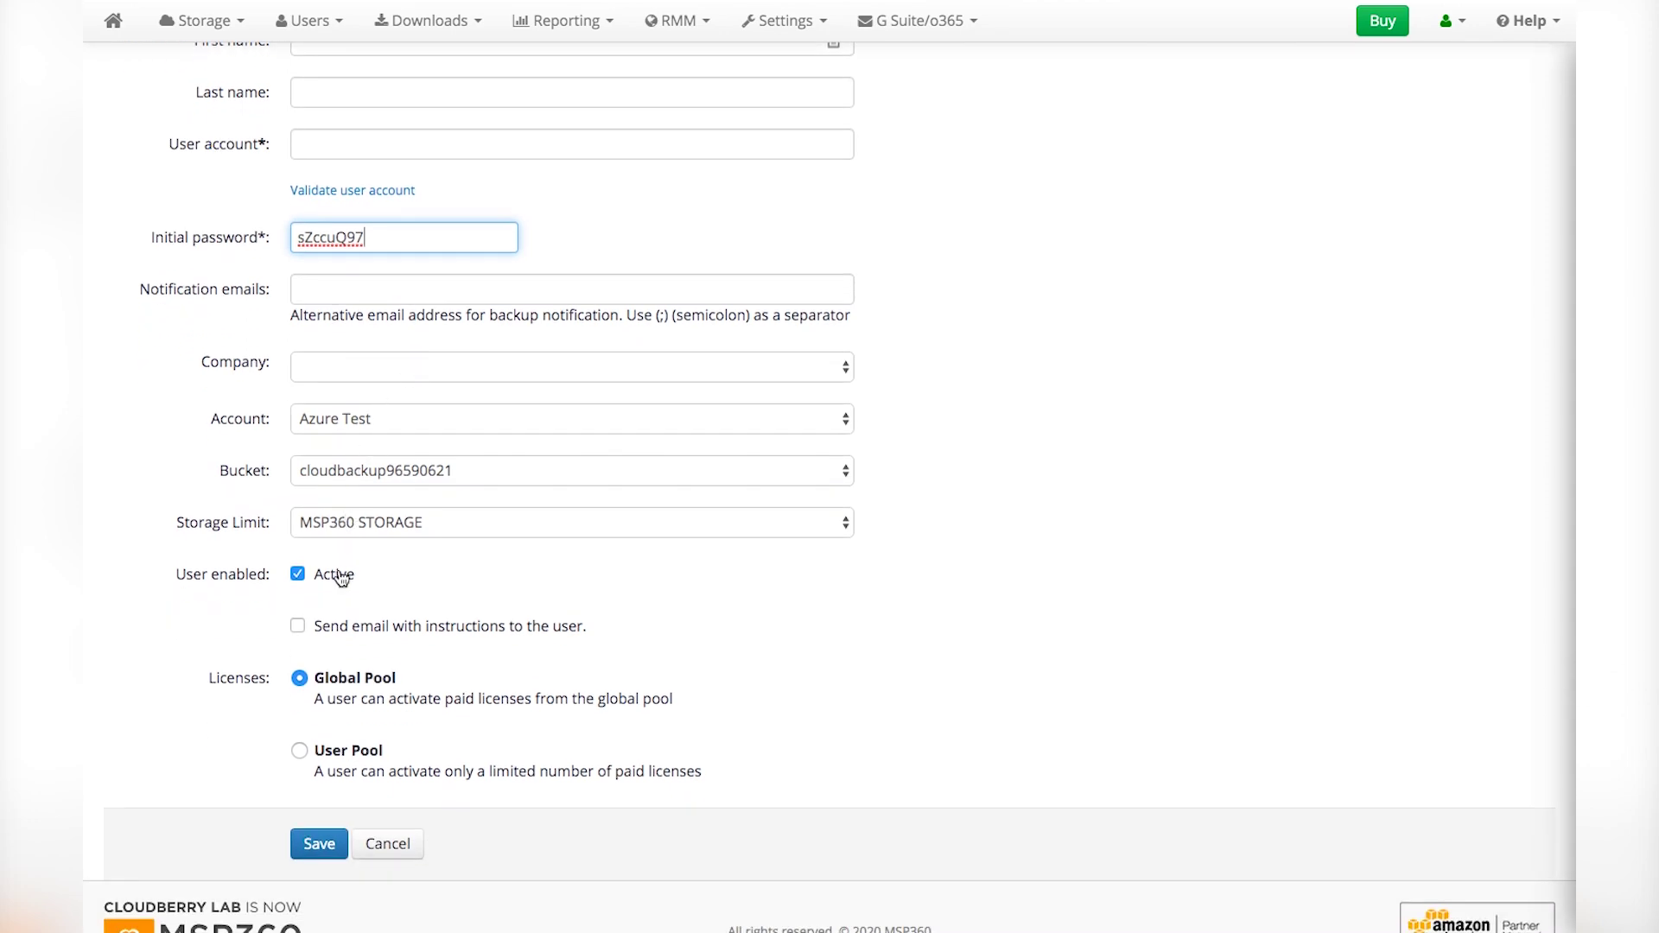
click(300, 683)
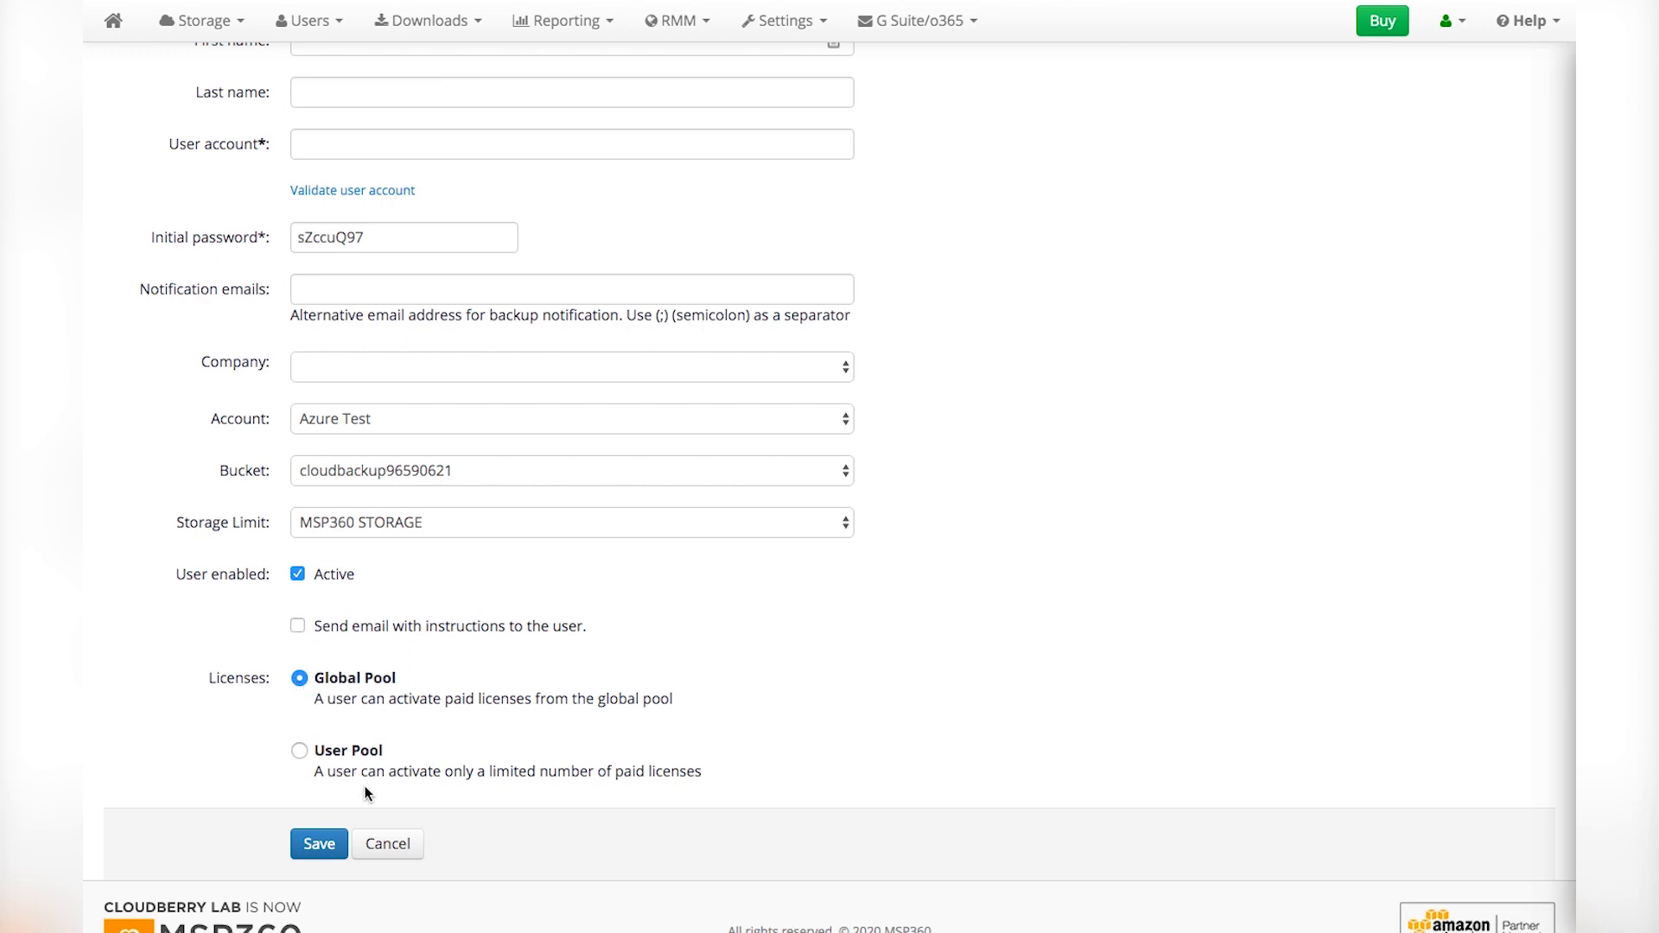
click(387, 844)
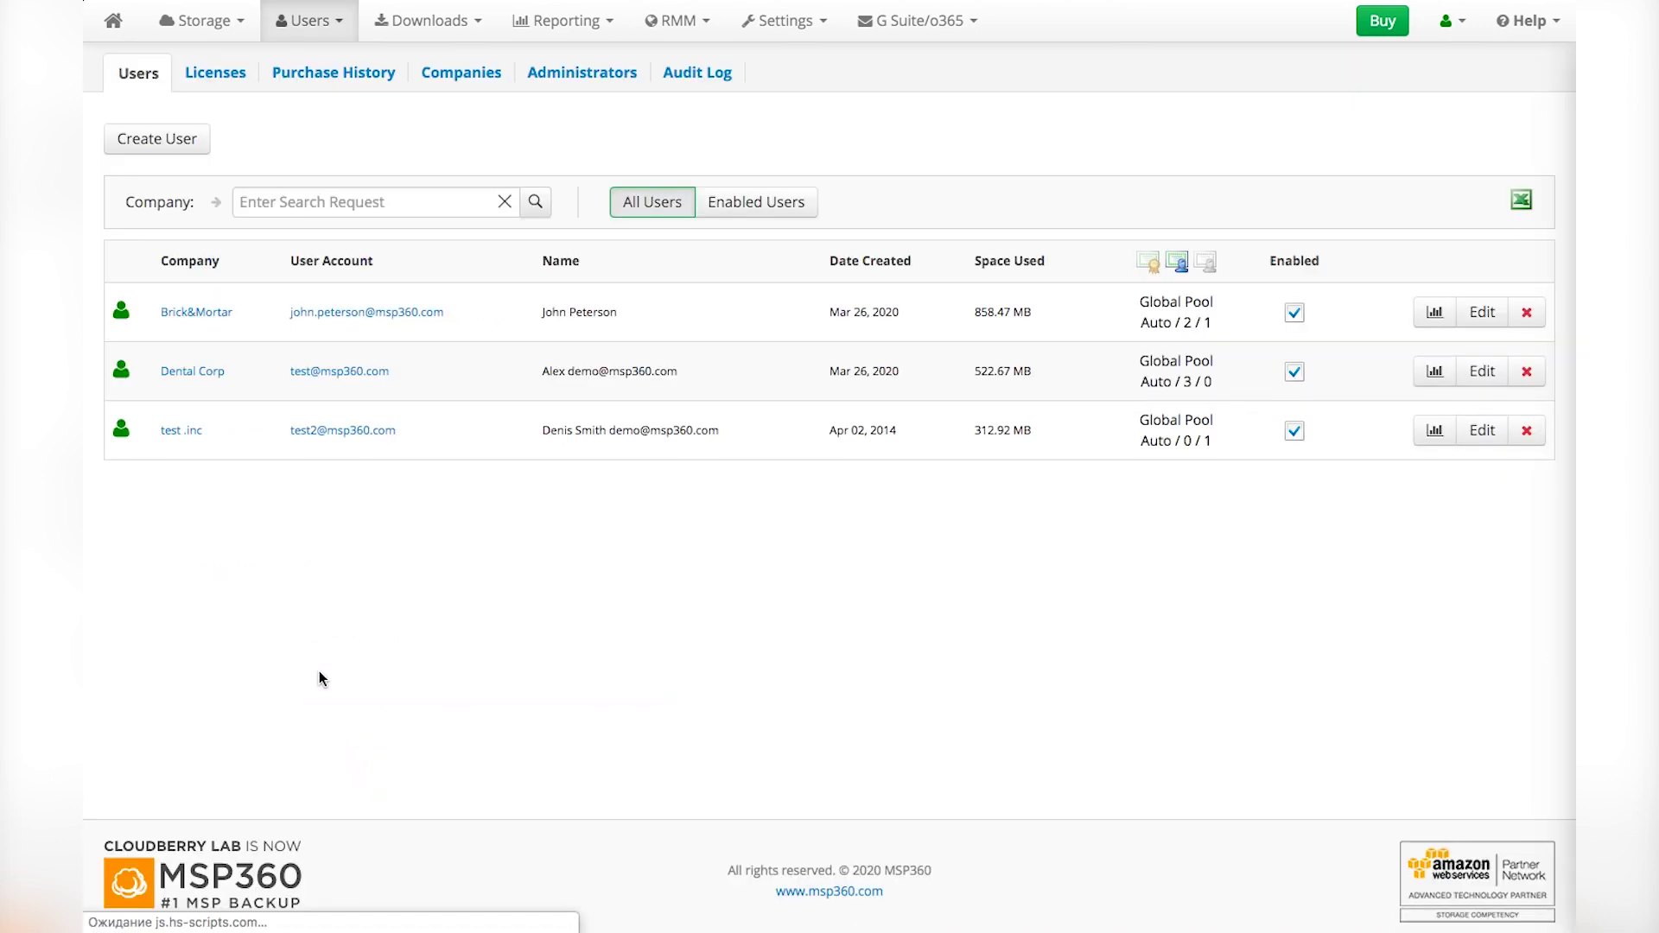
- Review the Licenses overview, then switch to the Administrators list
click(235, 83)
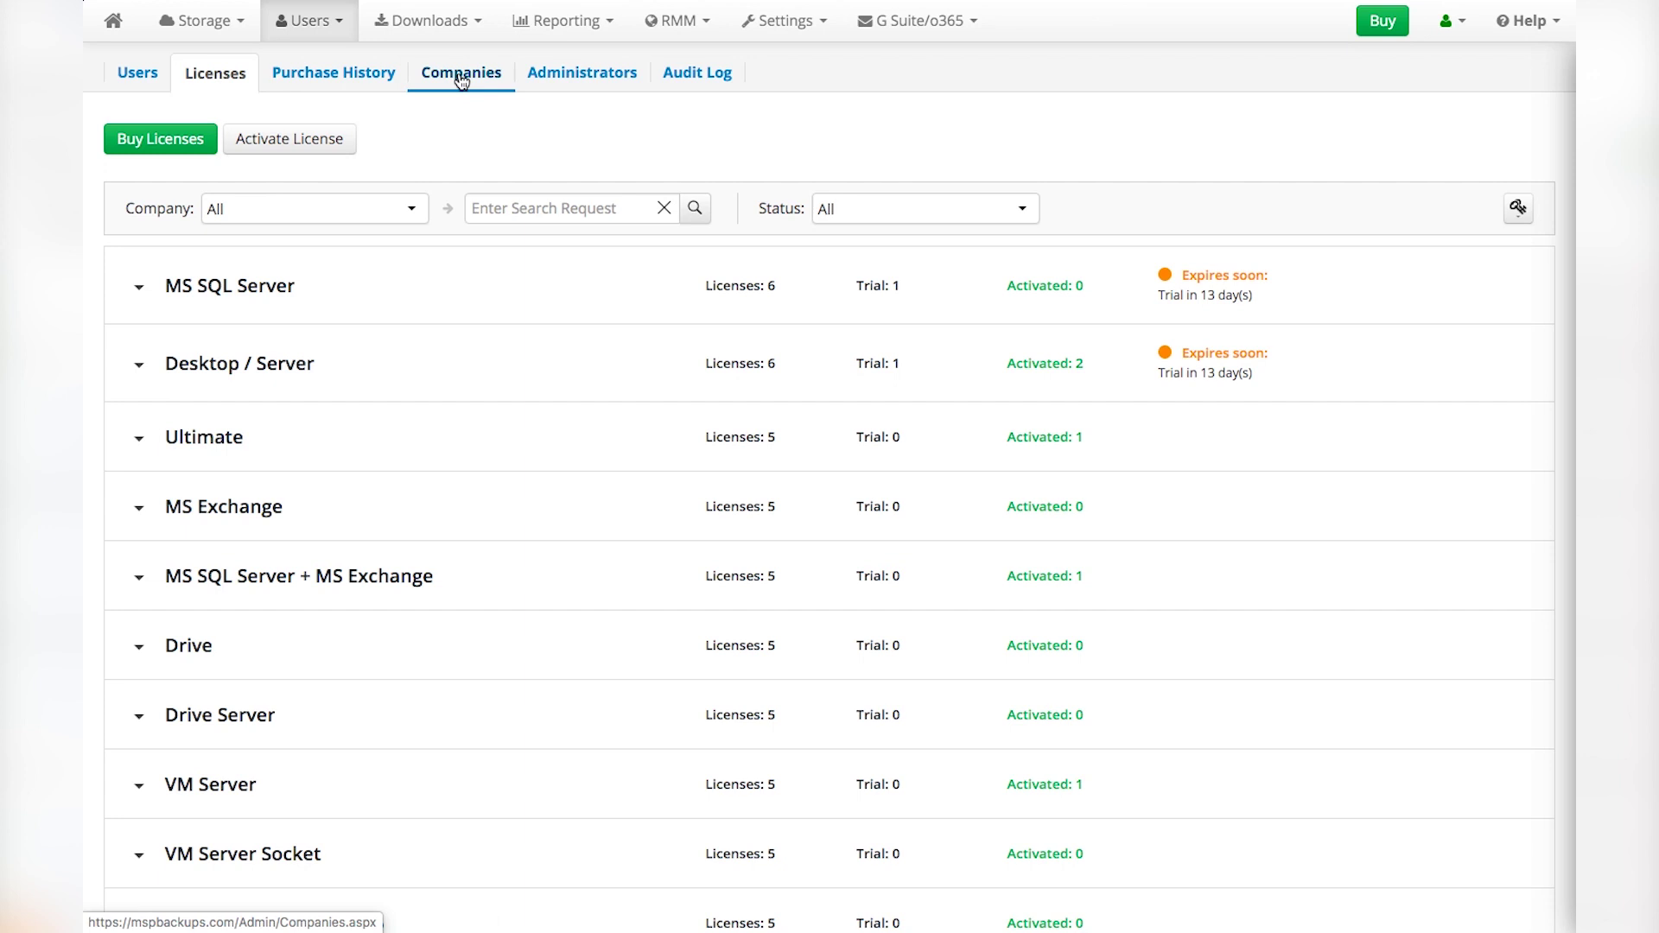
click(560, 76)
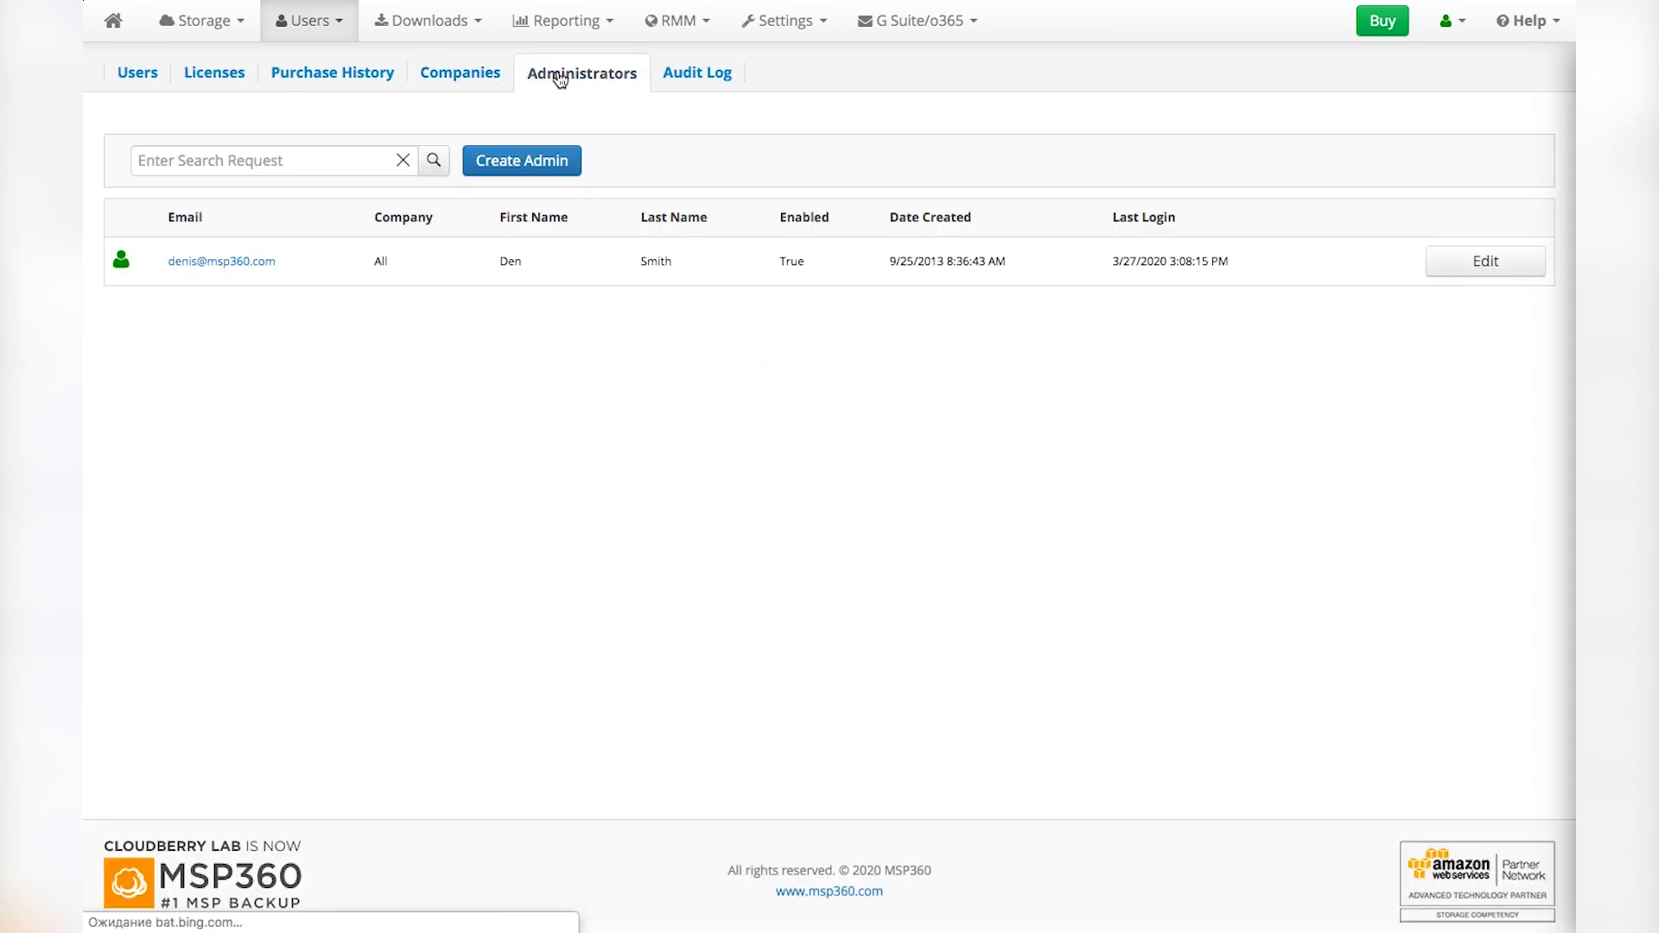
- Start a new administrator, try then clear Backup History and Remote permissions, and grant Purchase History
click(524, 162)
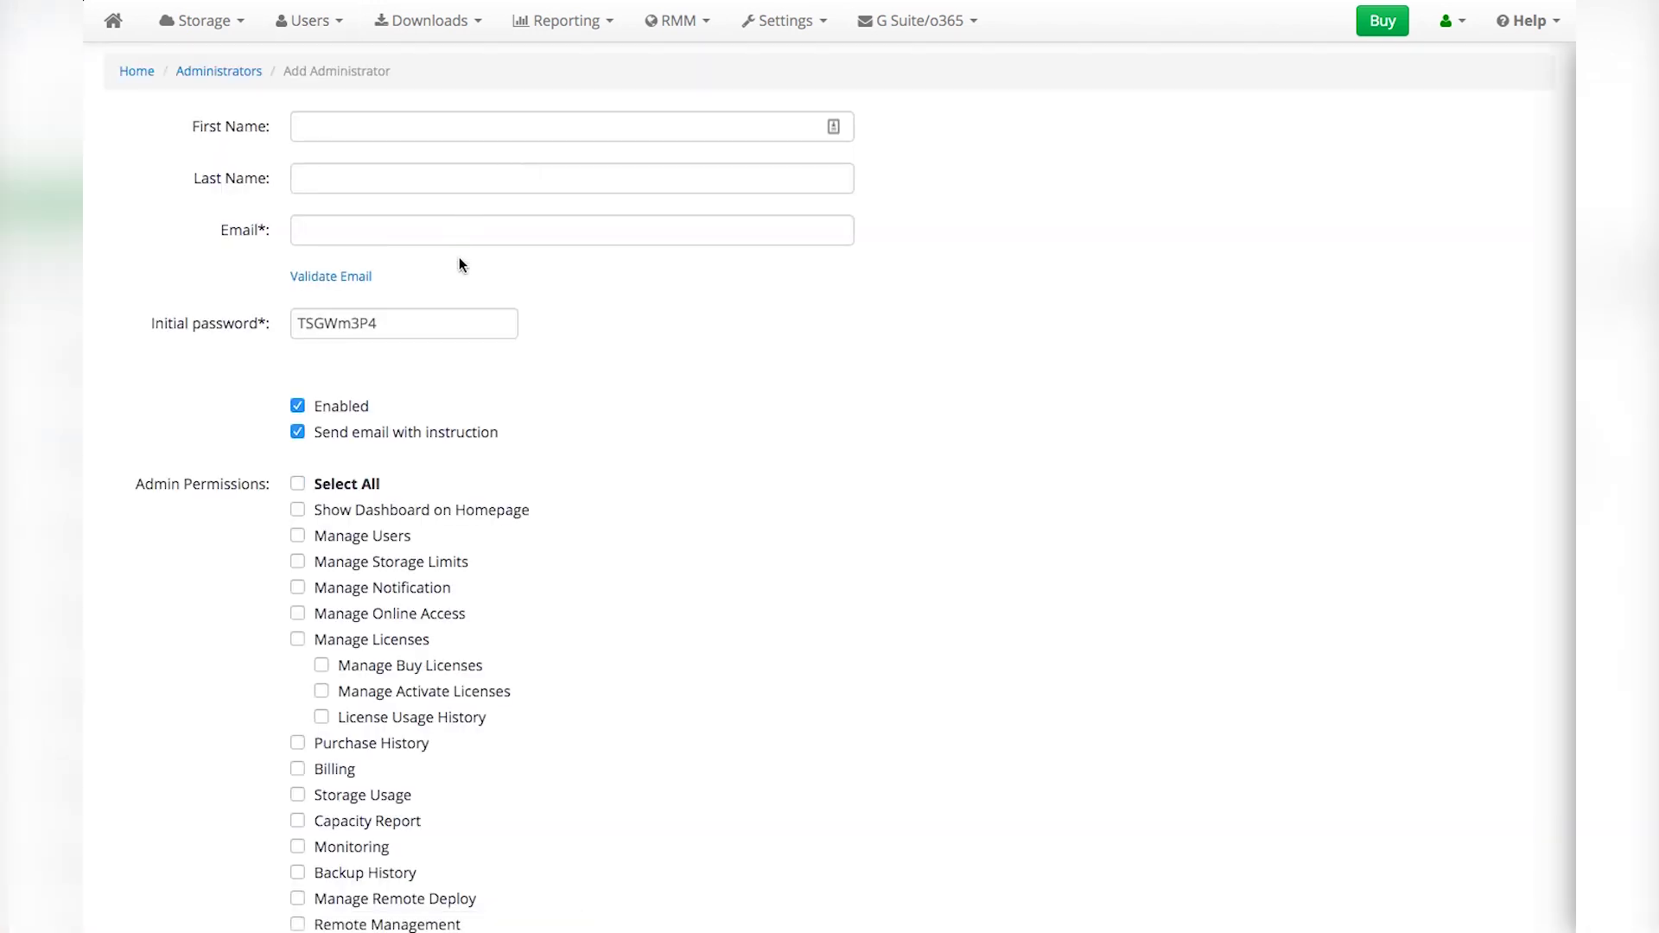
scroll(459, 259, down, 3)
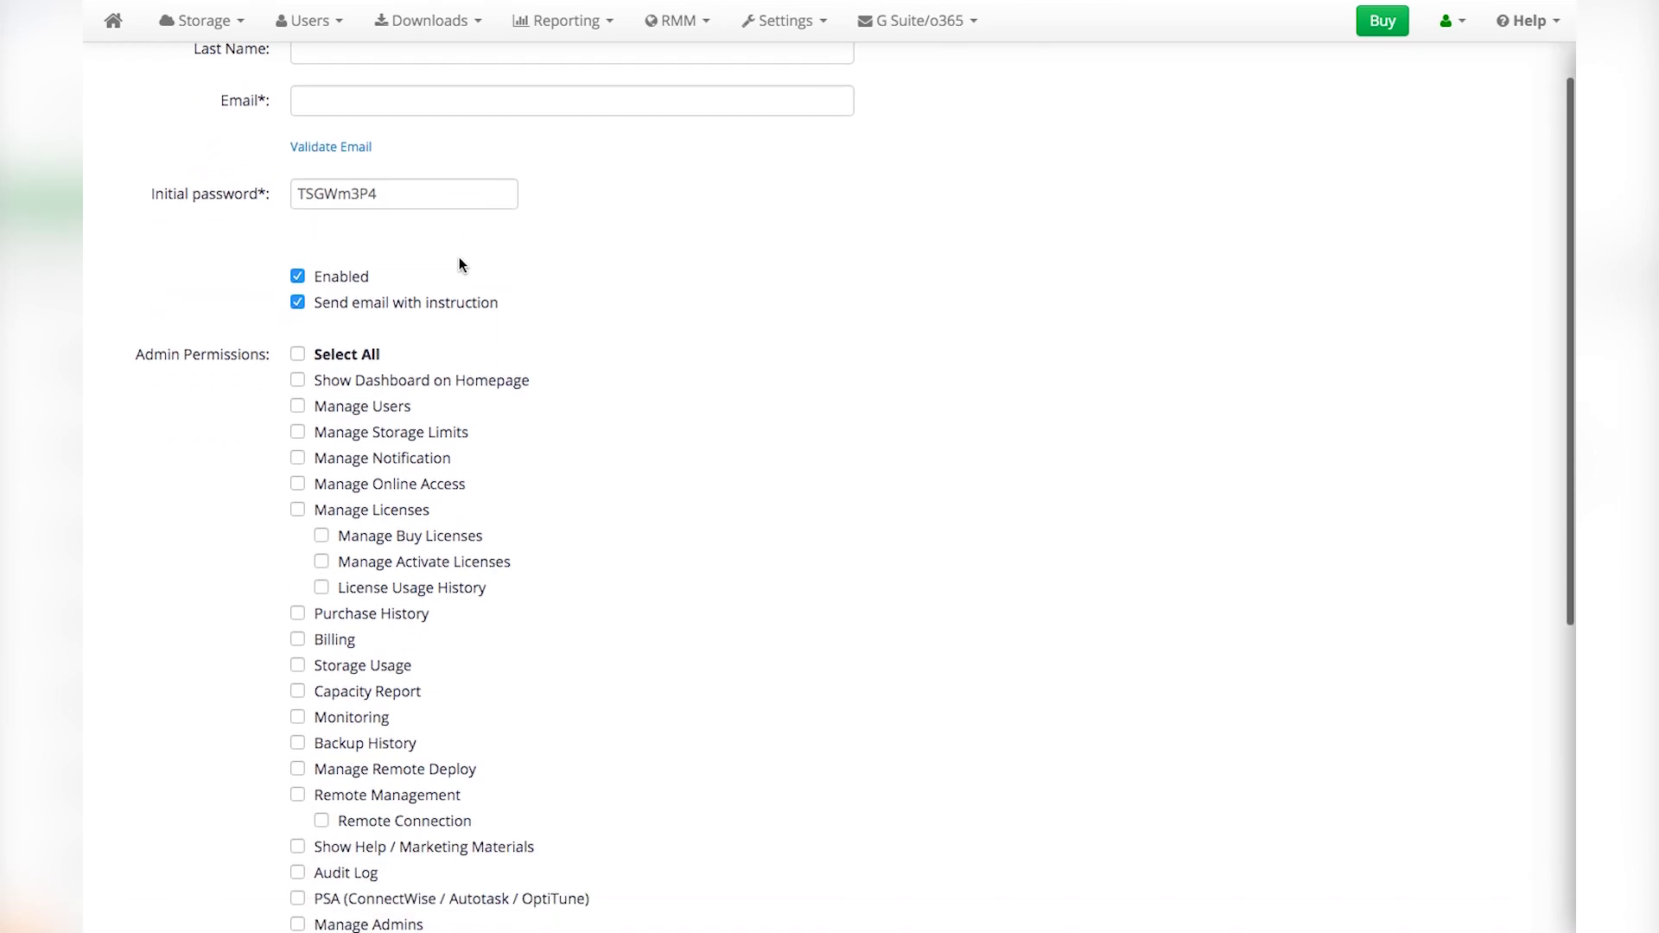
scroll(460, 265, down, 3)
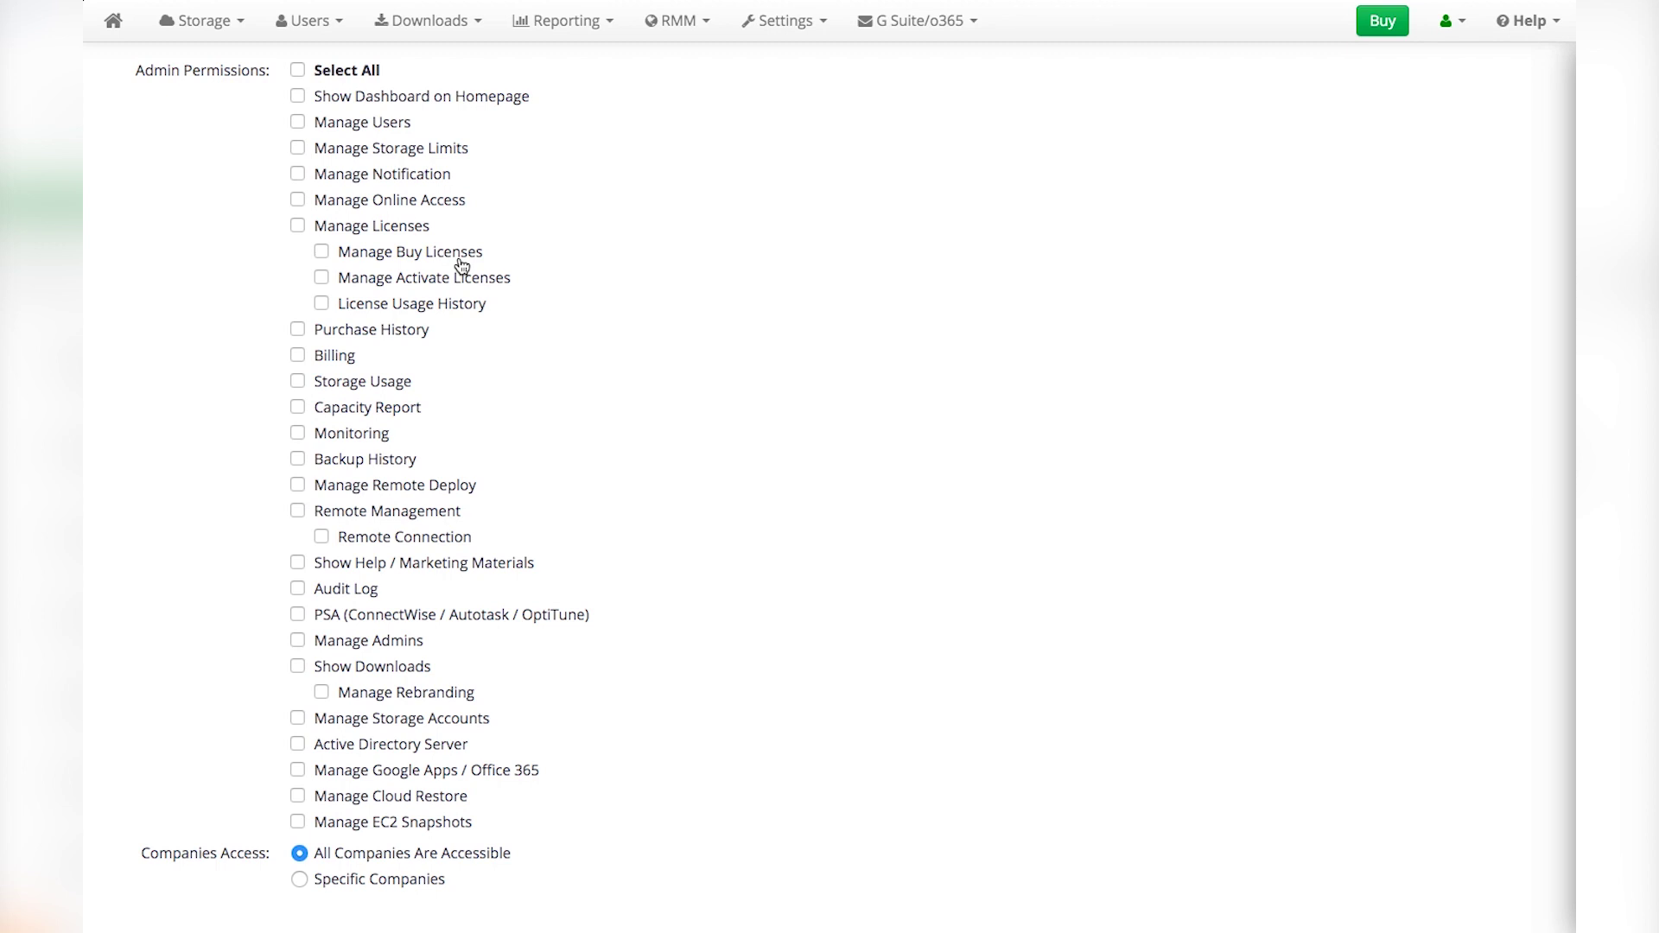
click(304, 463)
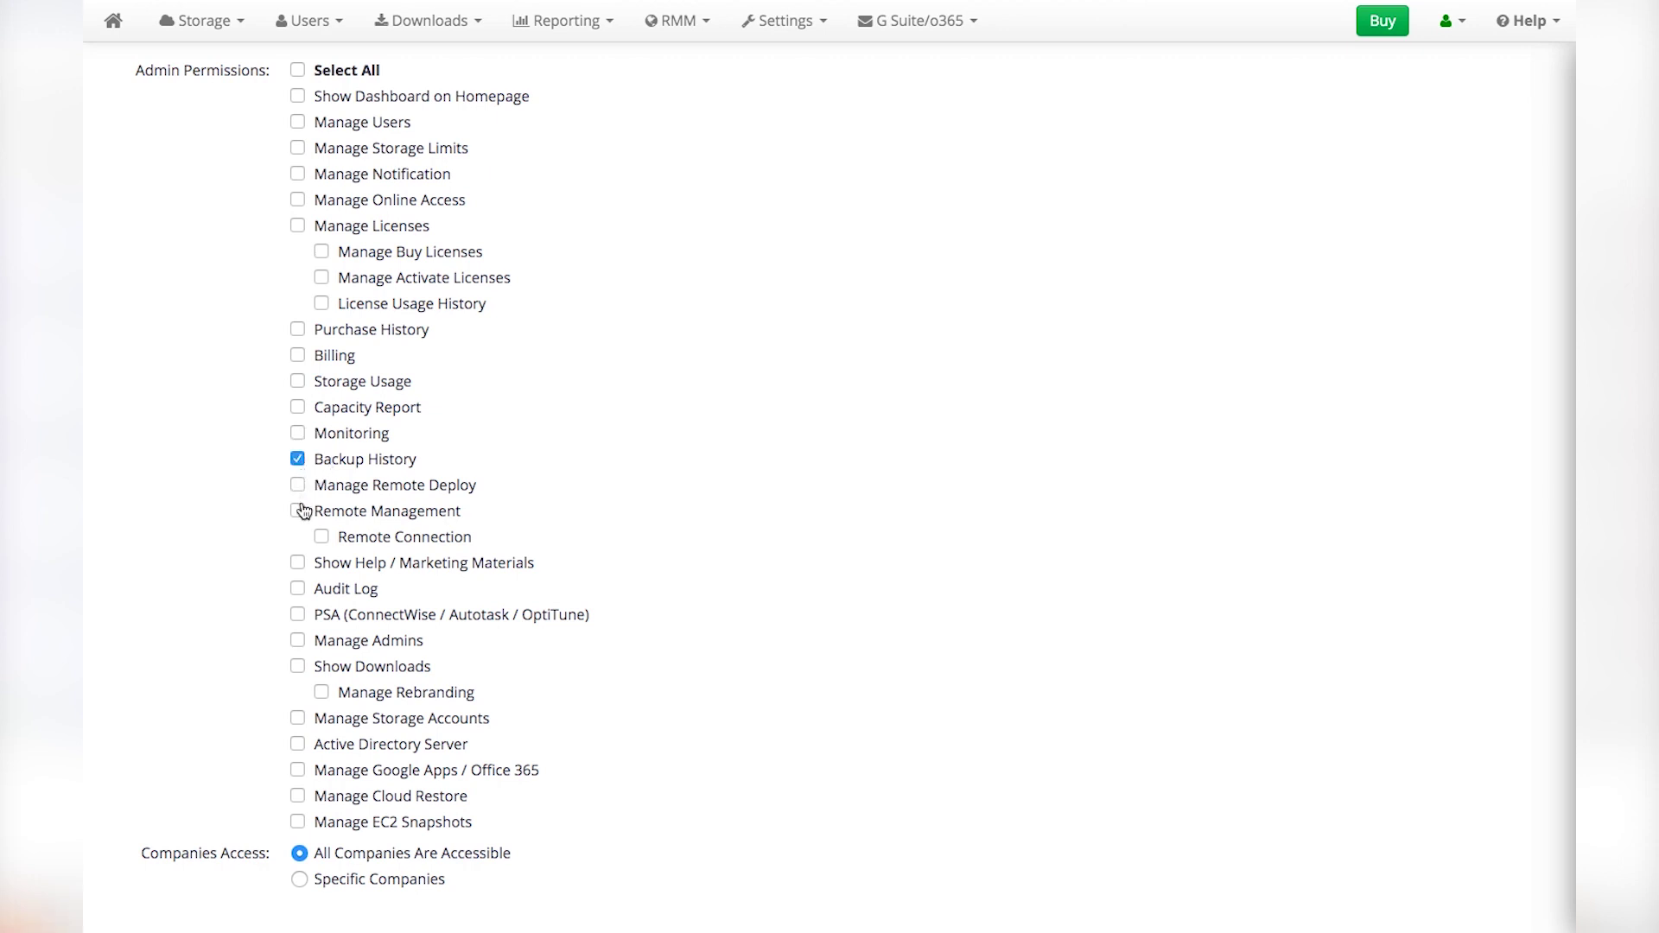
click(303, 512)
click(325, 542)
click(323, 543)
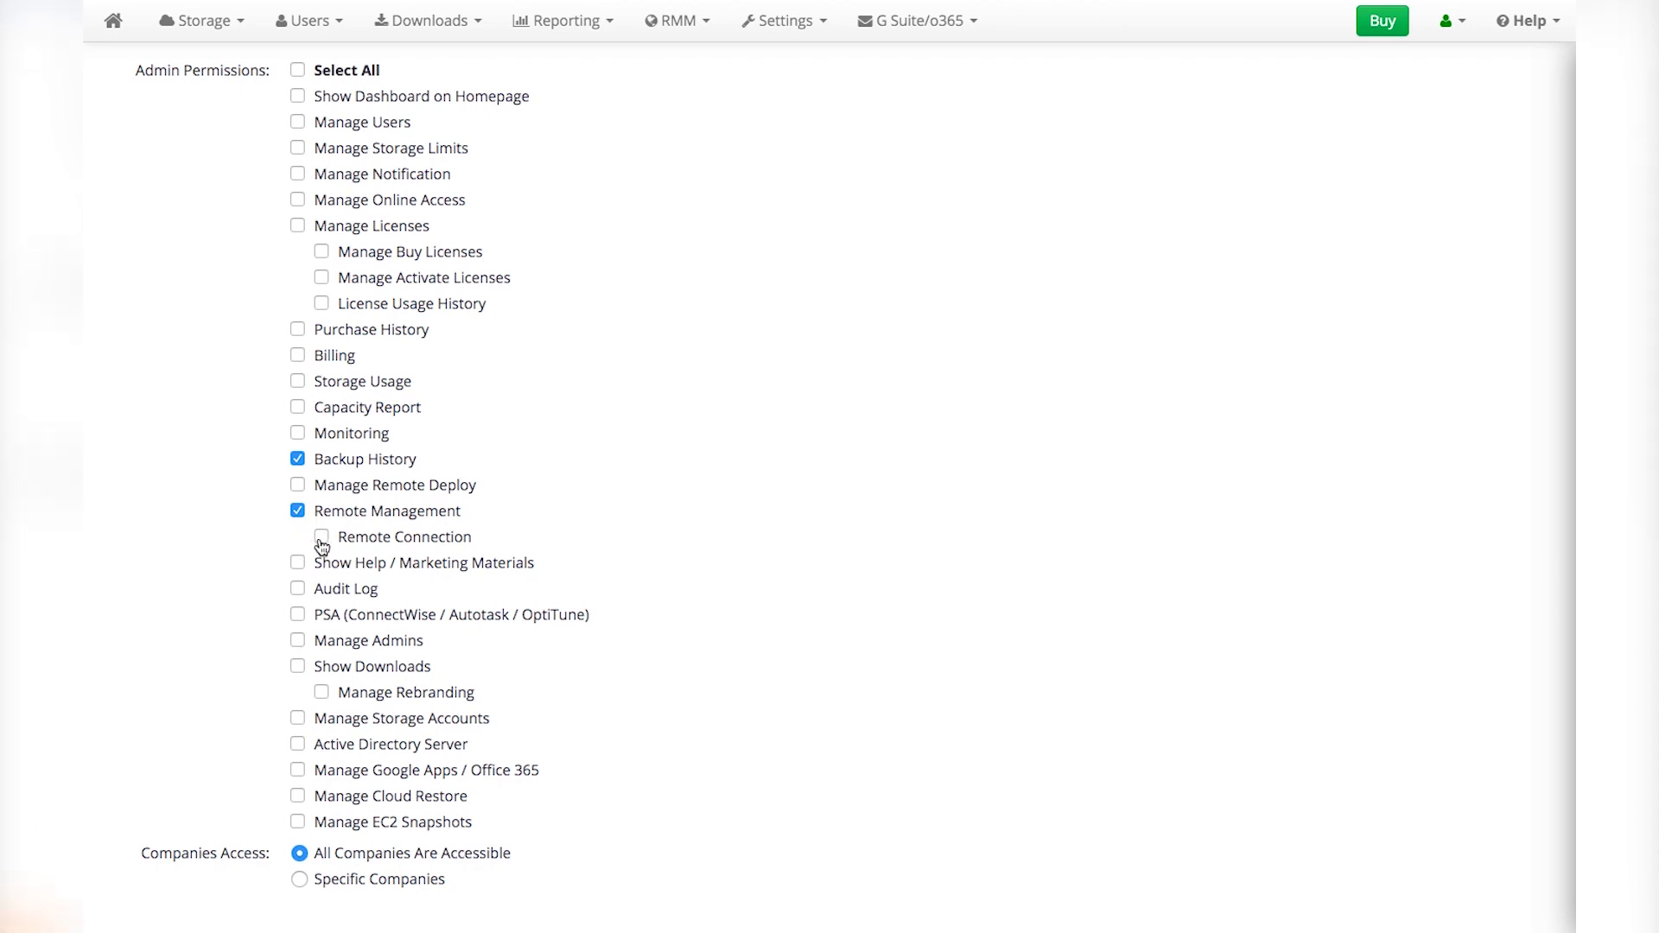
click(298, 511)
click(298, 460)
scroll(298, 461, up, 3)
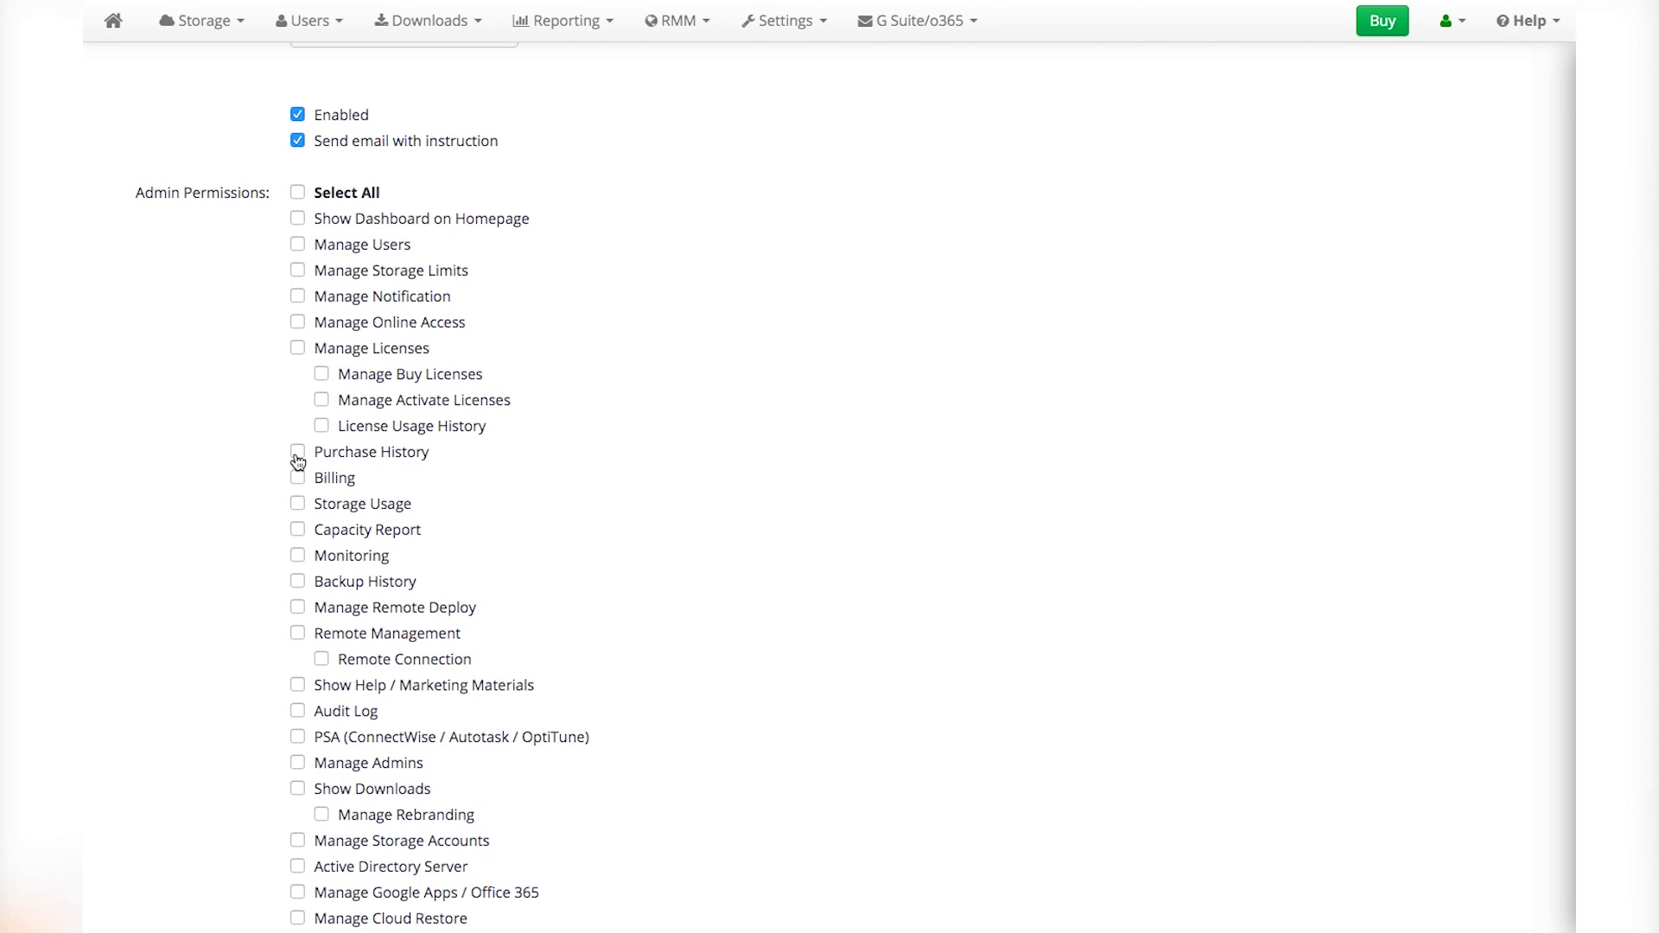
click(298, 458)
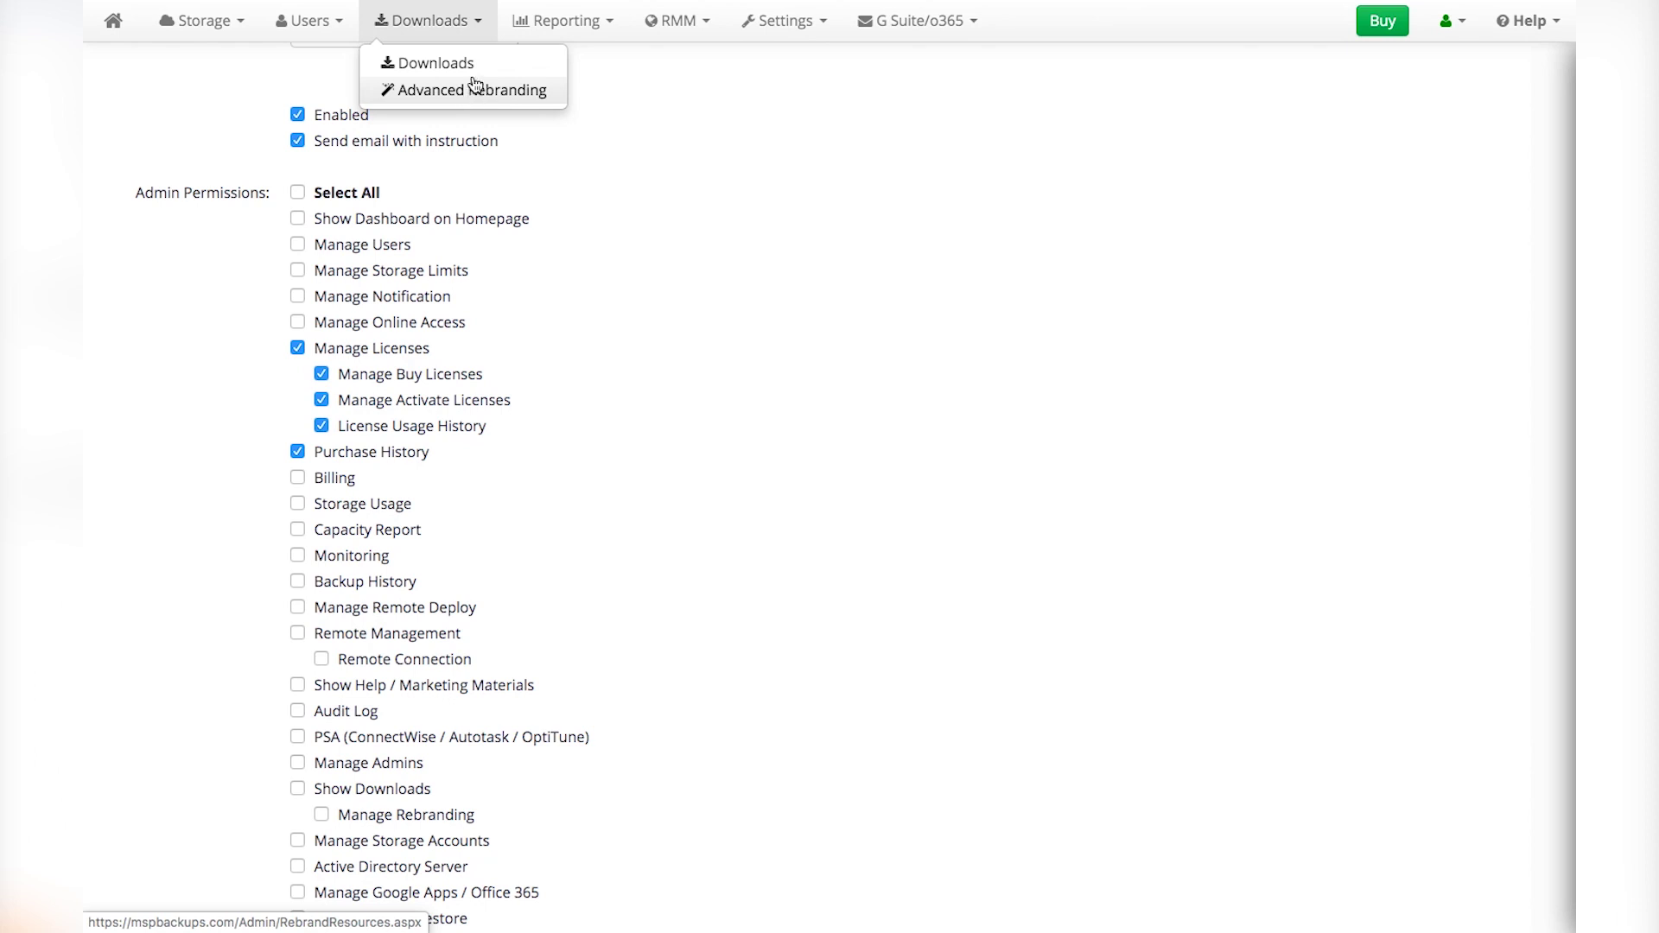
- Request backup agent builds for Windows Backup, Drive and the Ubuntu deb package
click(474, 64)
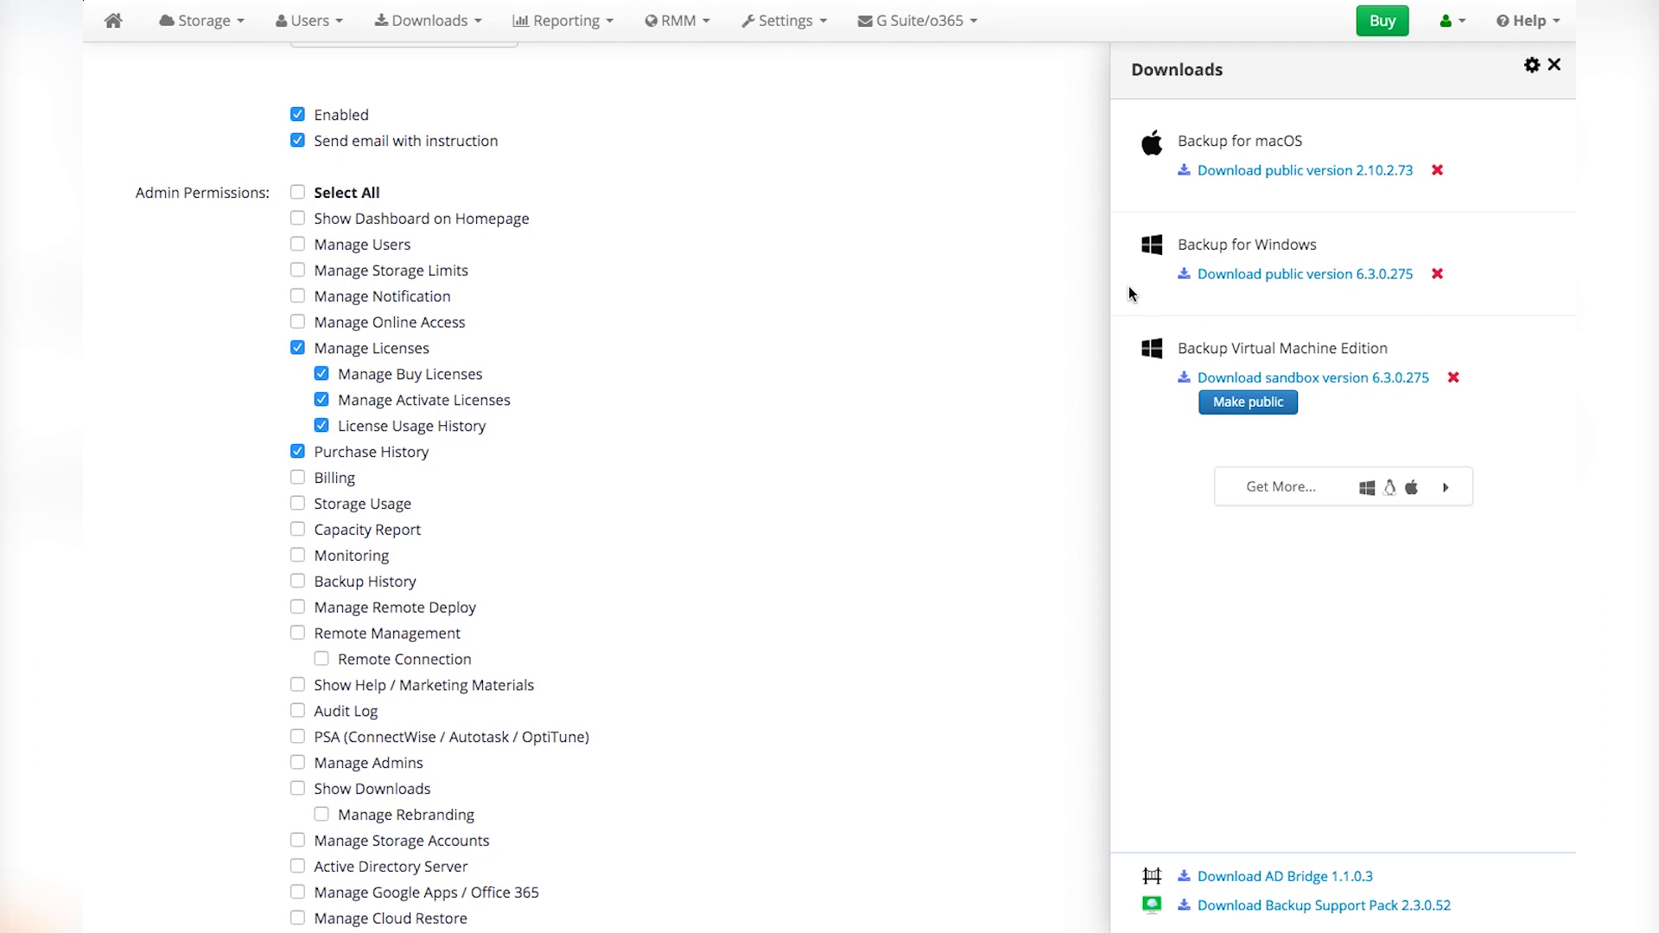
click(1262, 486)
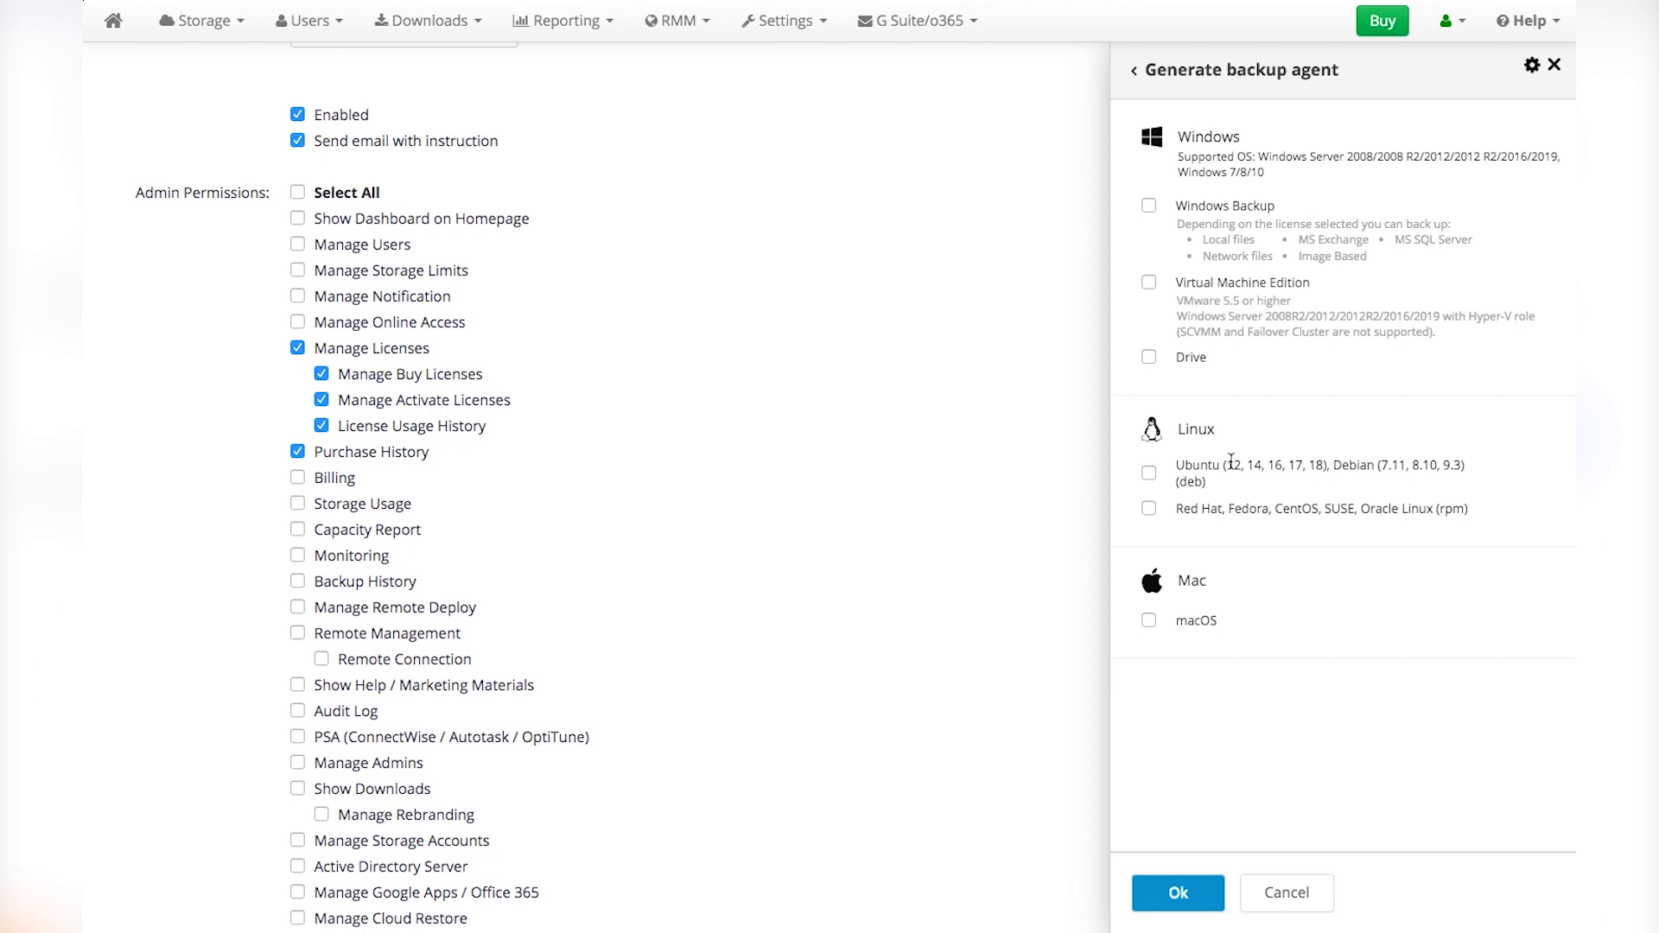
click(1148, 206)
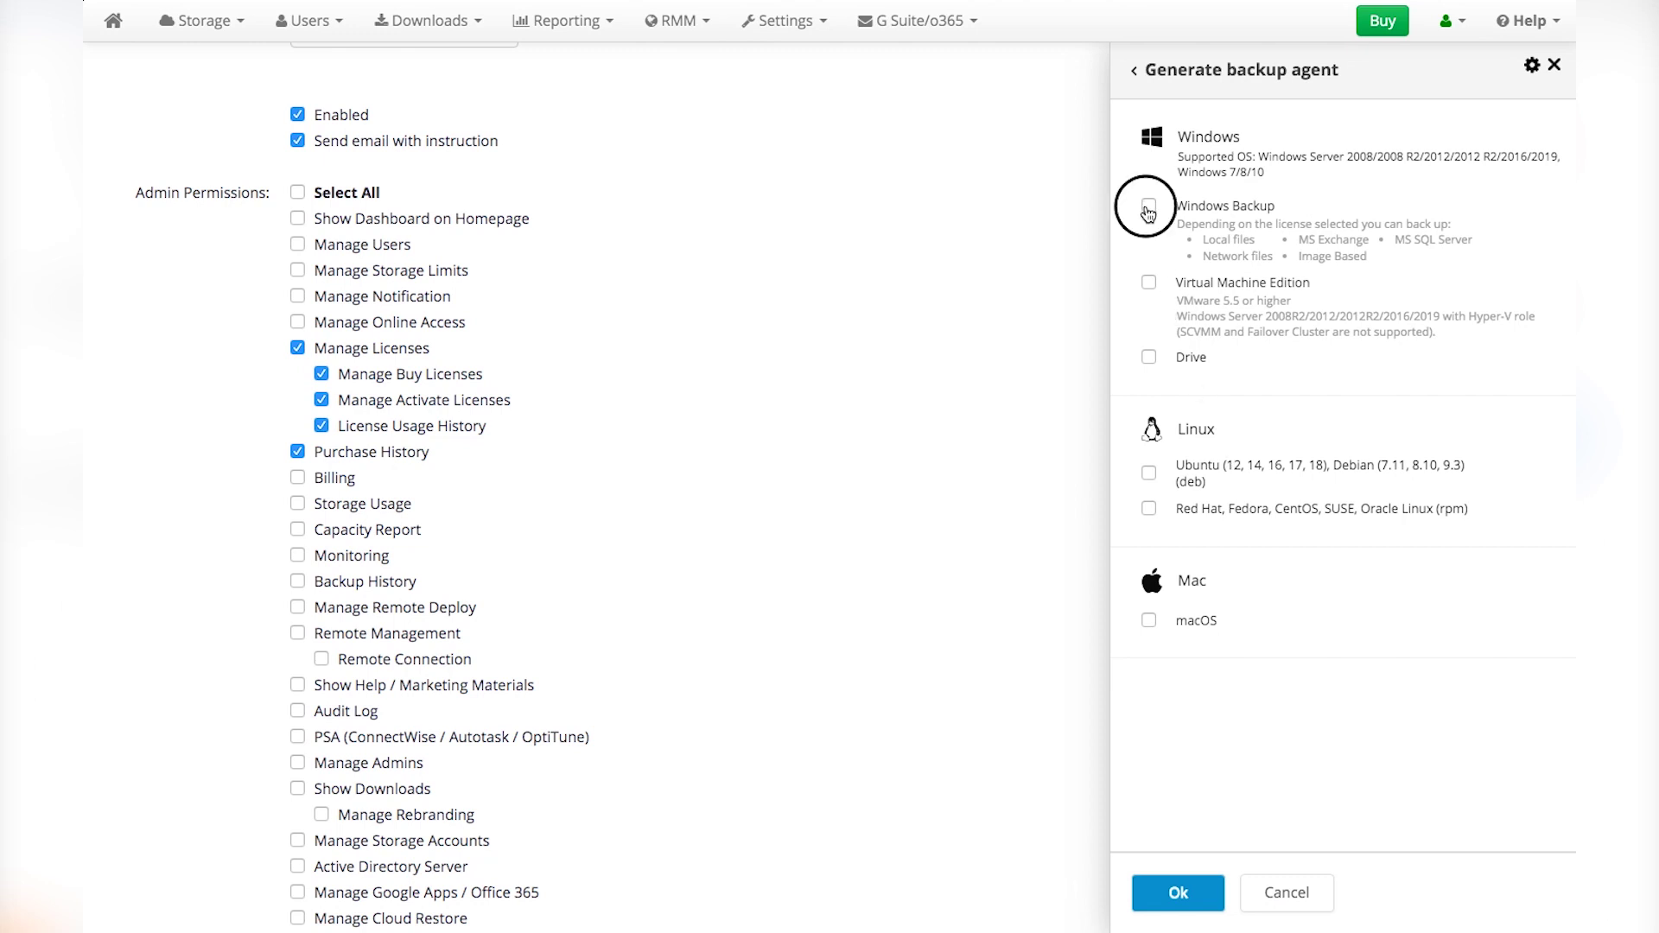
click(1149, 360)
click(1148, 473)
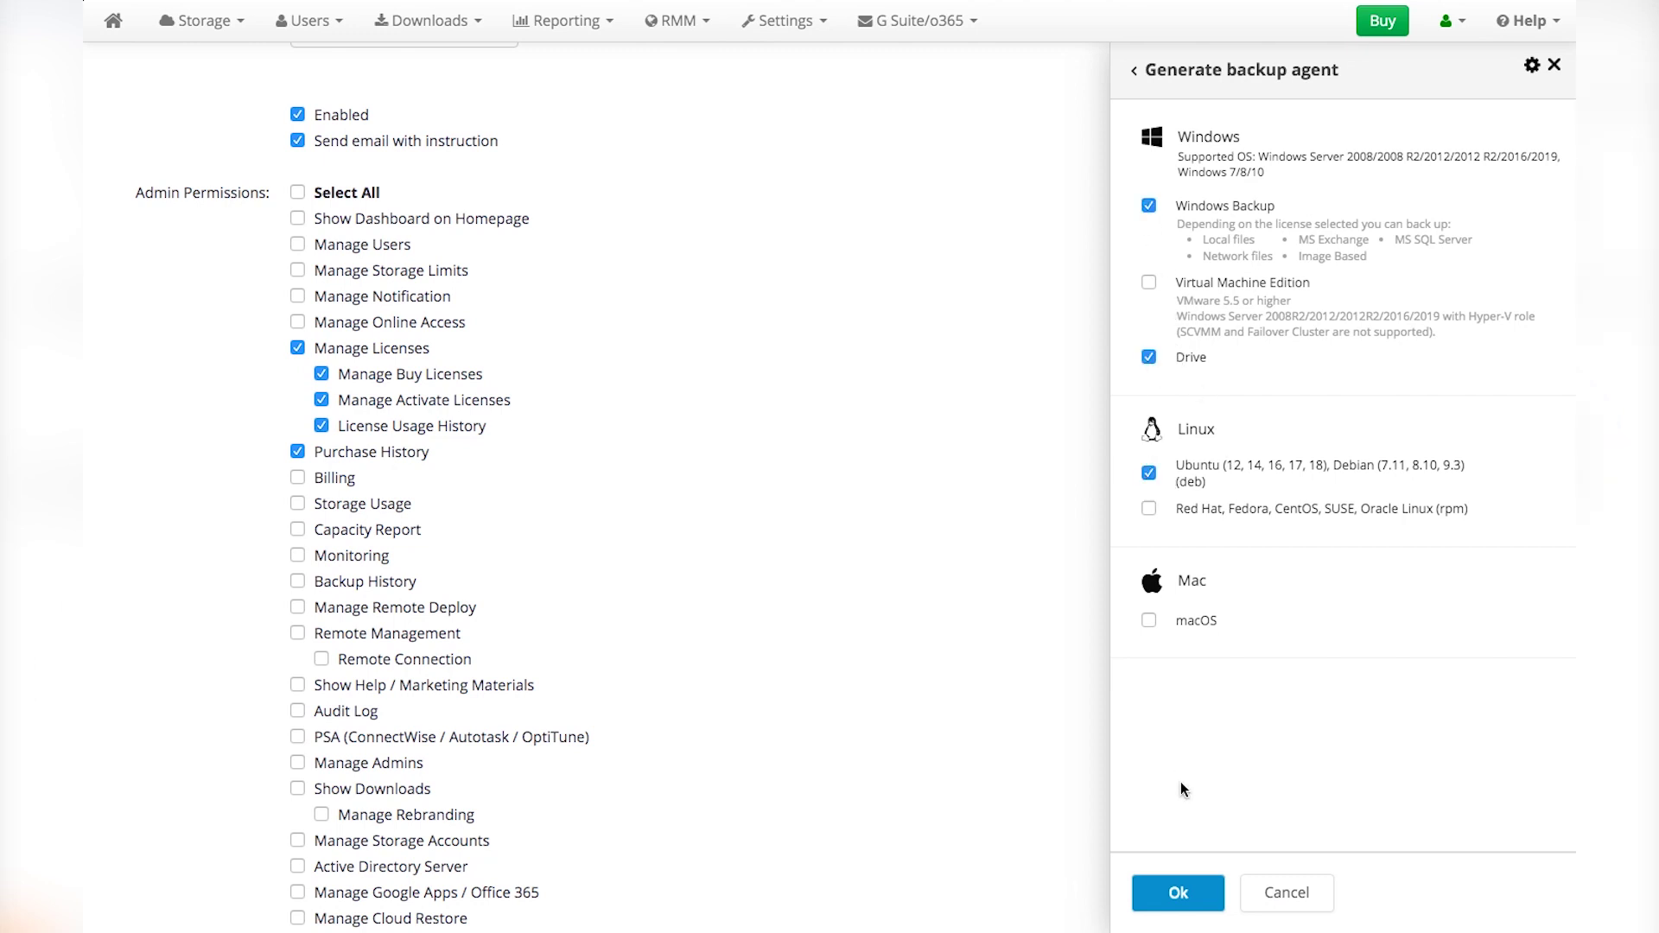
click(1177, 889)
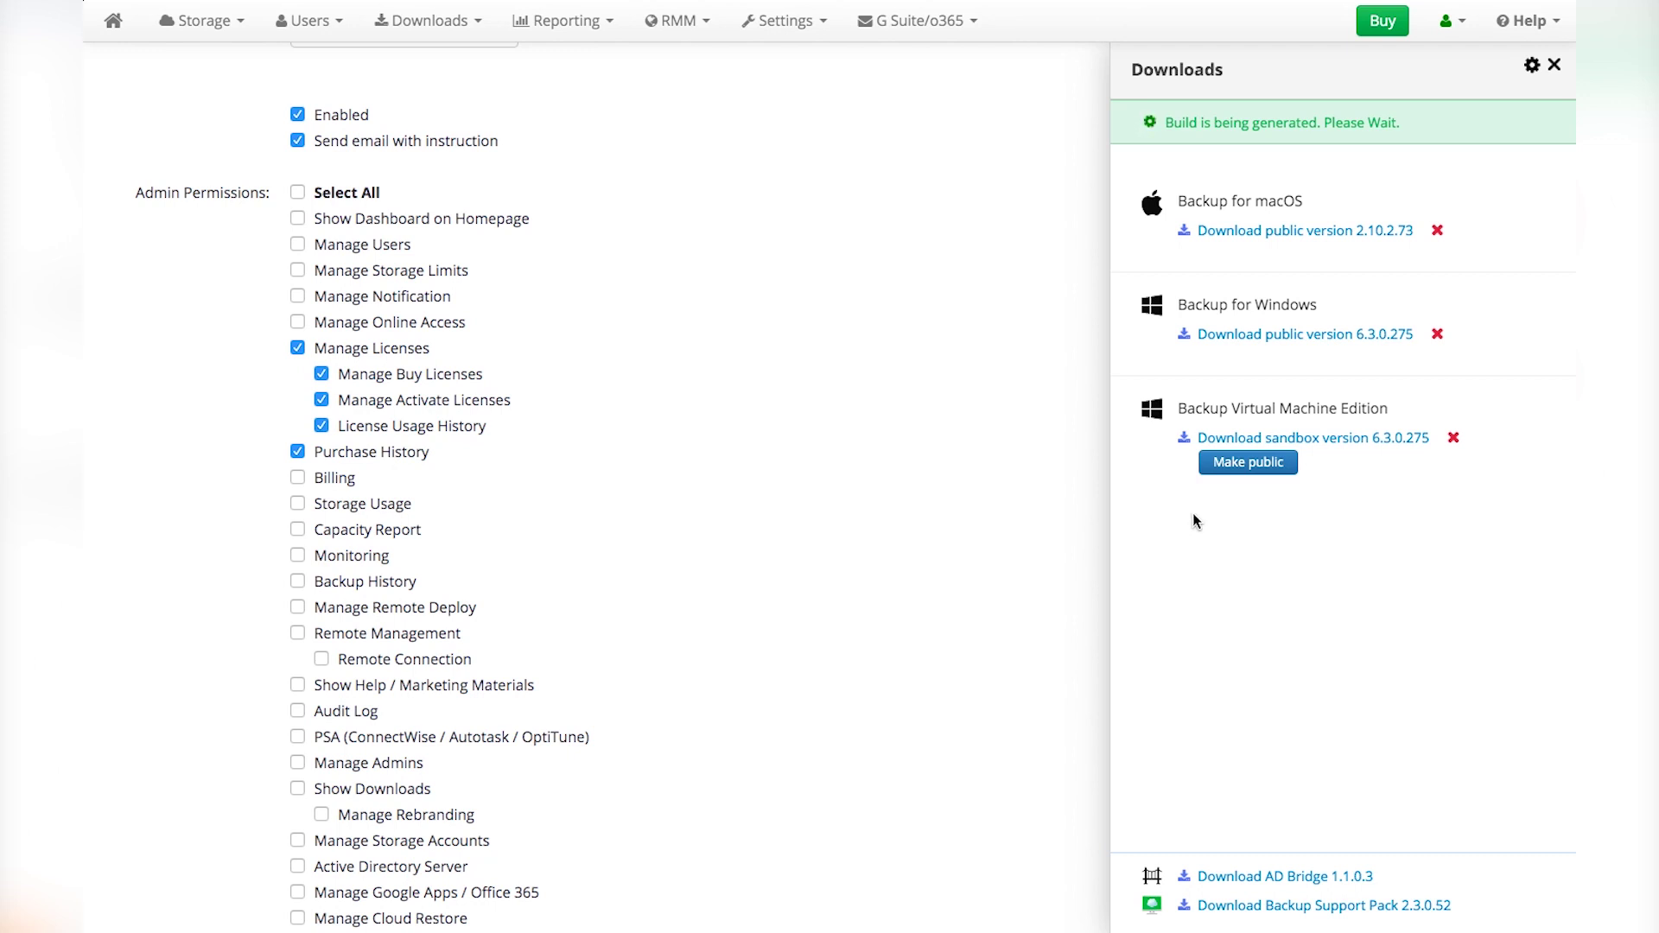
- Make the Virtual Machine Edition build public, confirm settings with Allow Automatic Update, and open Advanced Rebranding
click(1246, 469)
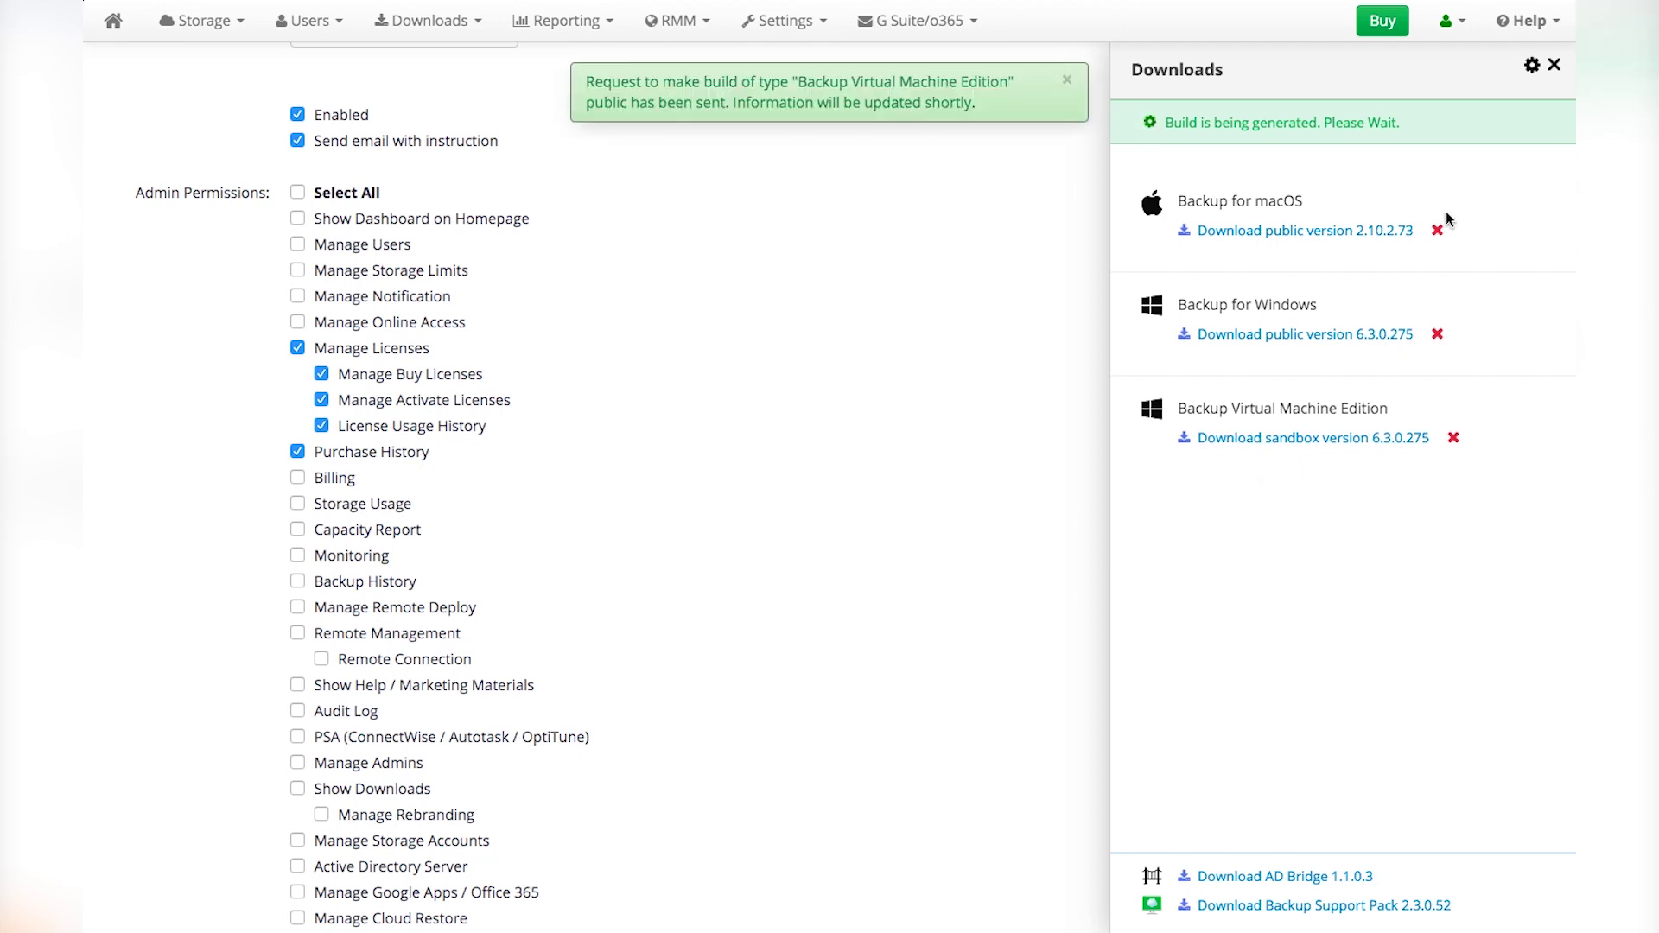
click(1532, 66)
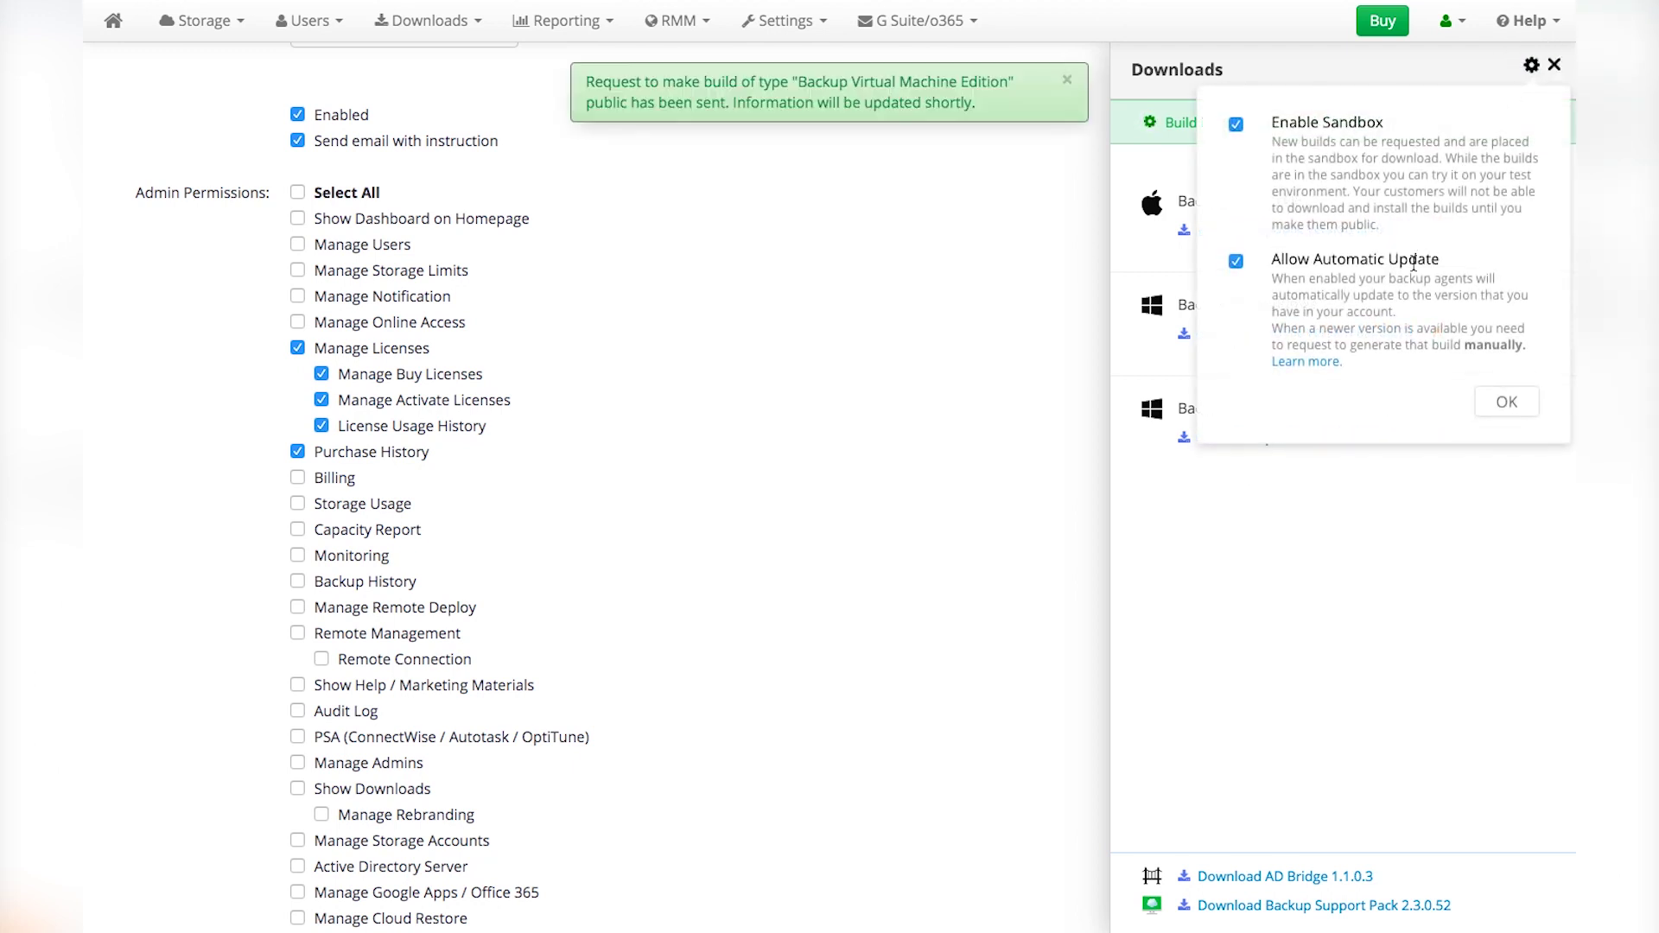
double_click(1413, 260)
triple_click(1414, 260)
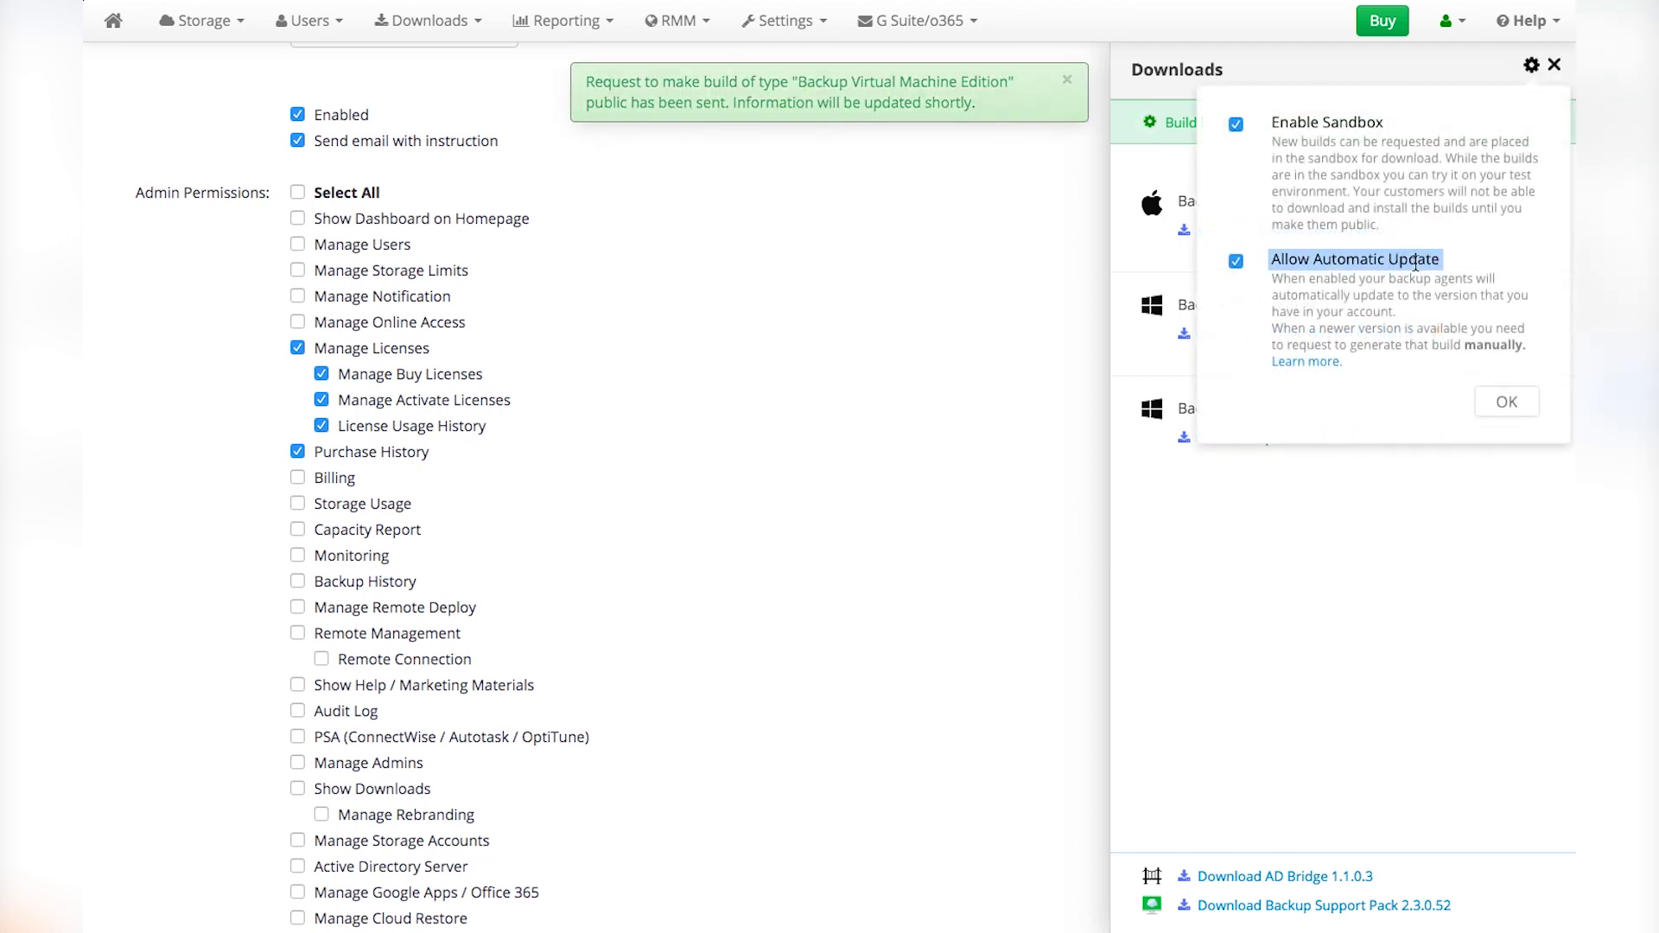
click(1506, 401)
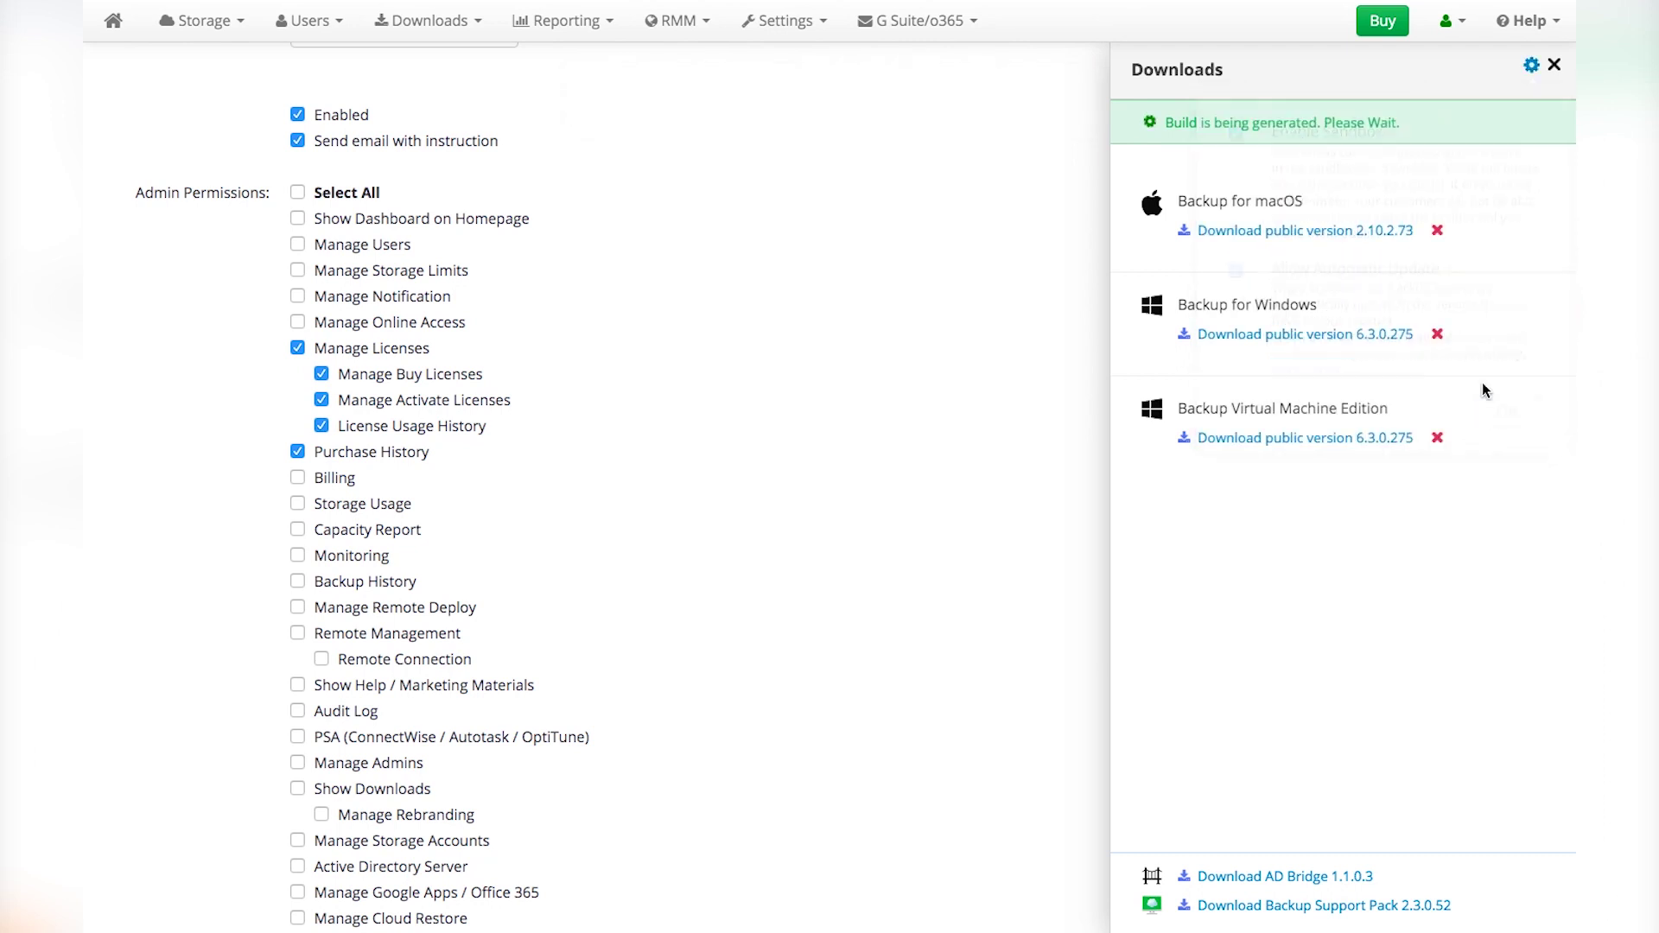
click(474, 17)
click(457, 90)
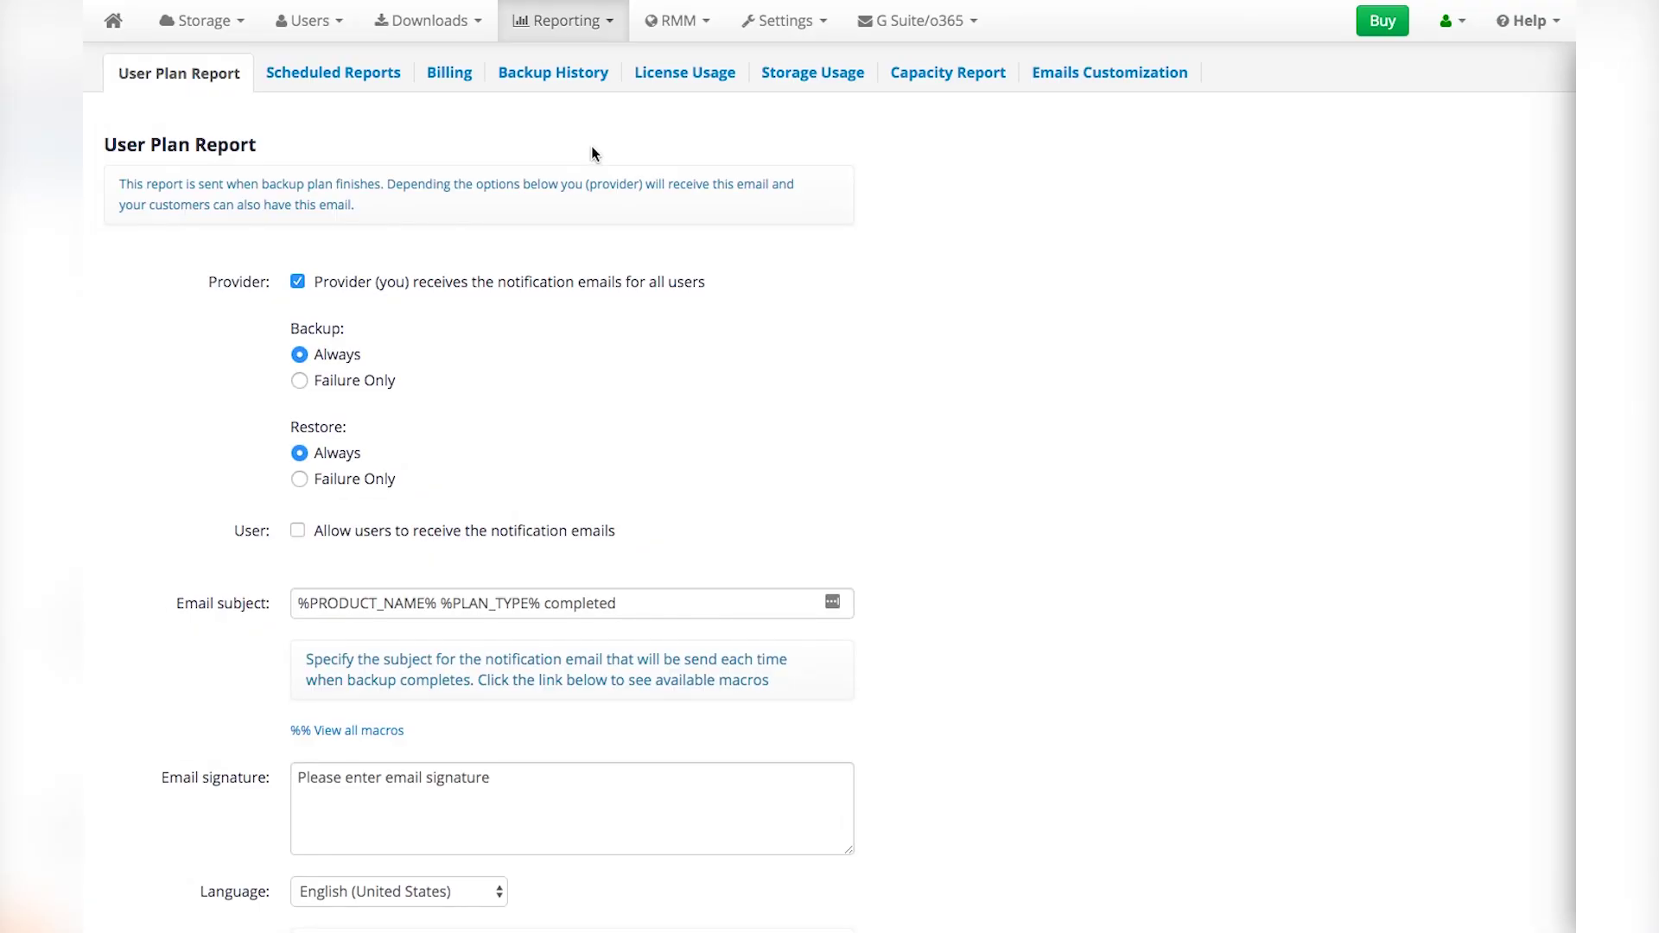
- Uncheck 'Provider (you) receives the notification emails for all users' on the User Plan Report
click(582, 31)
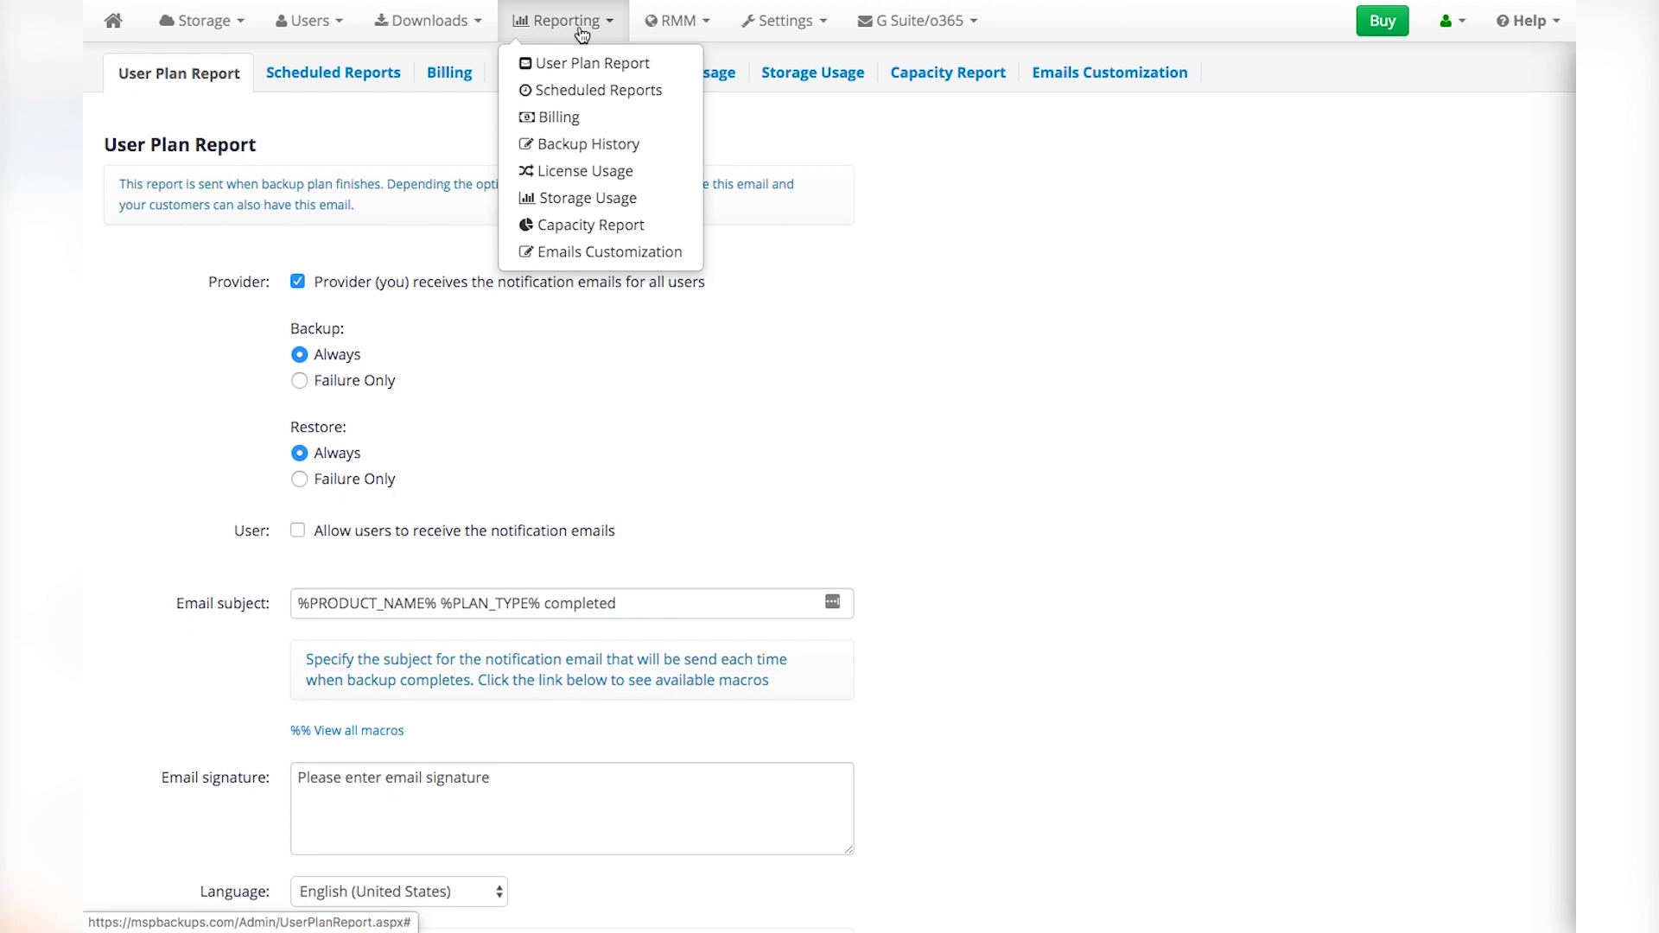
click(581, 31)
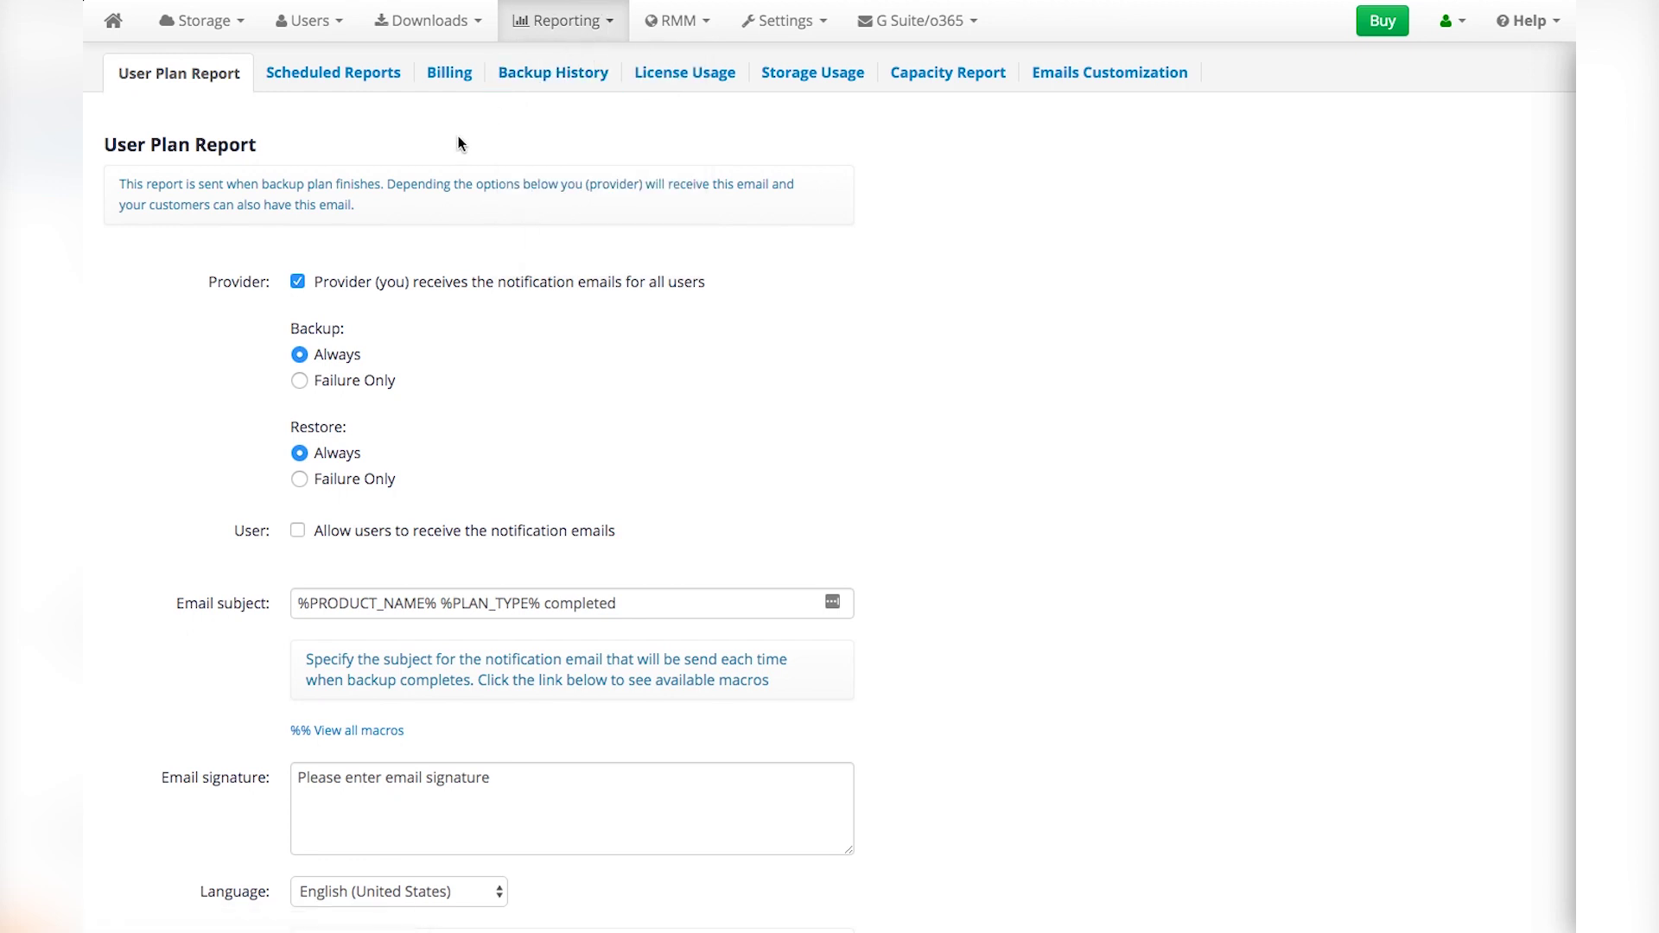
scroll(457, 142, down, 3)
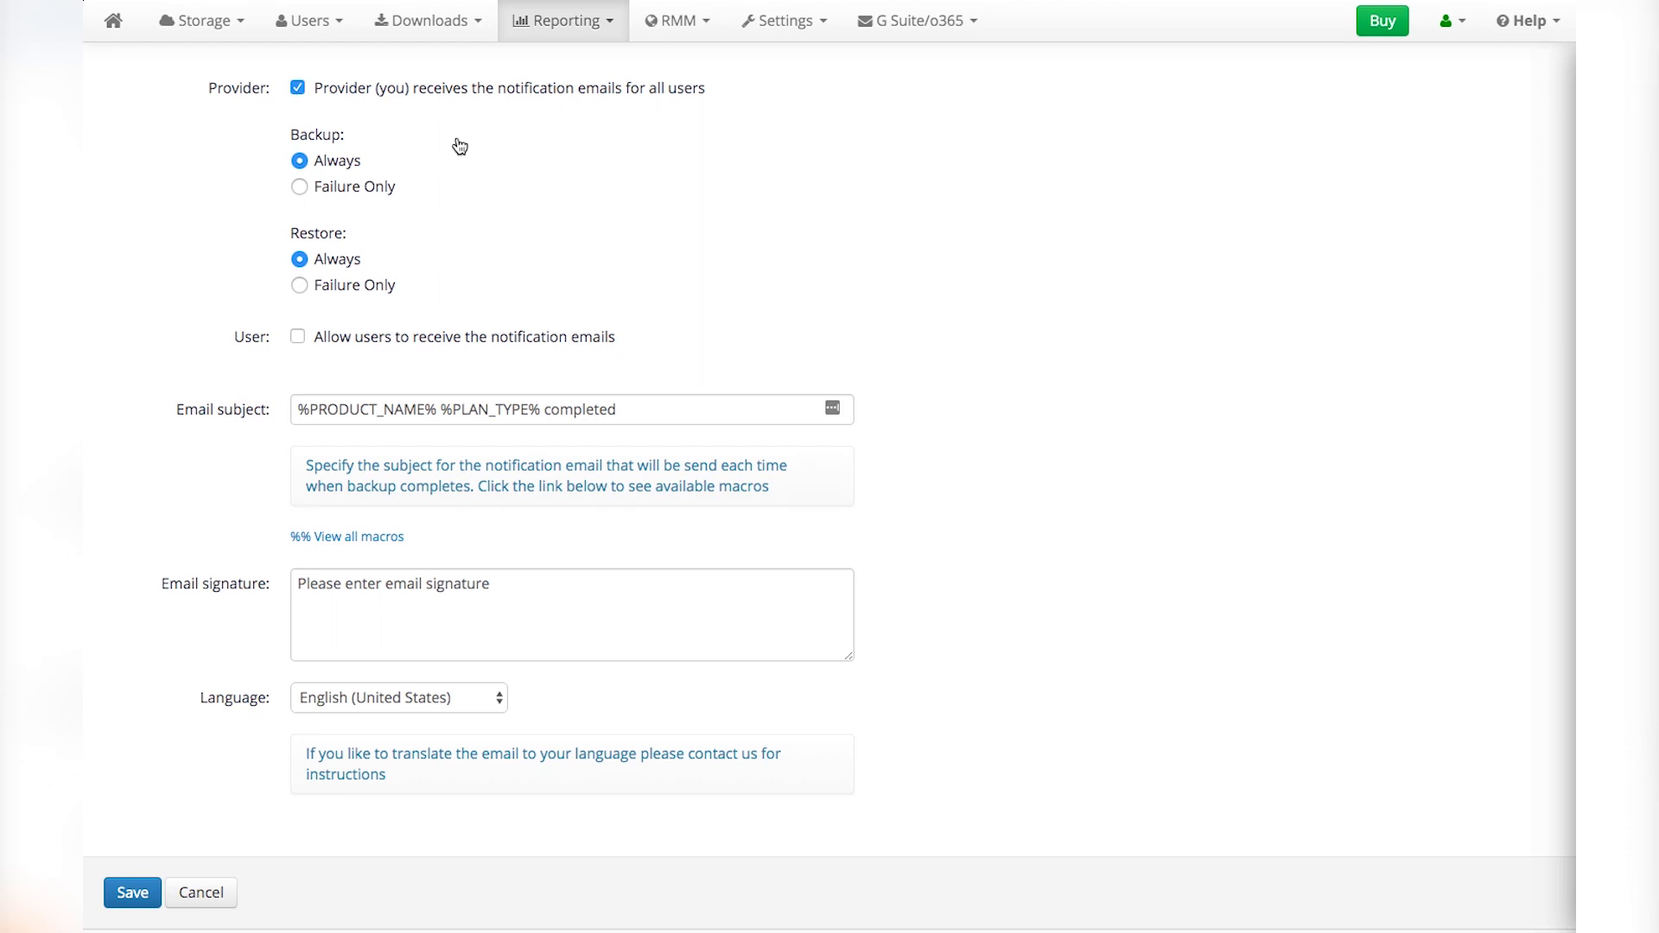
scroll(459, 145, up, 3)
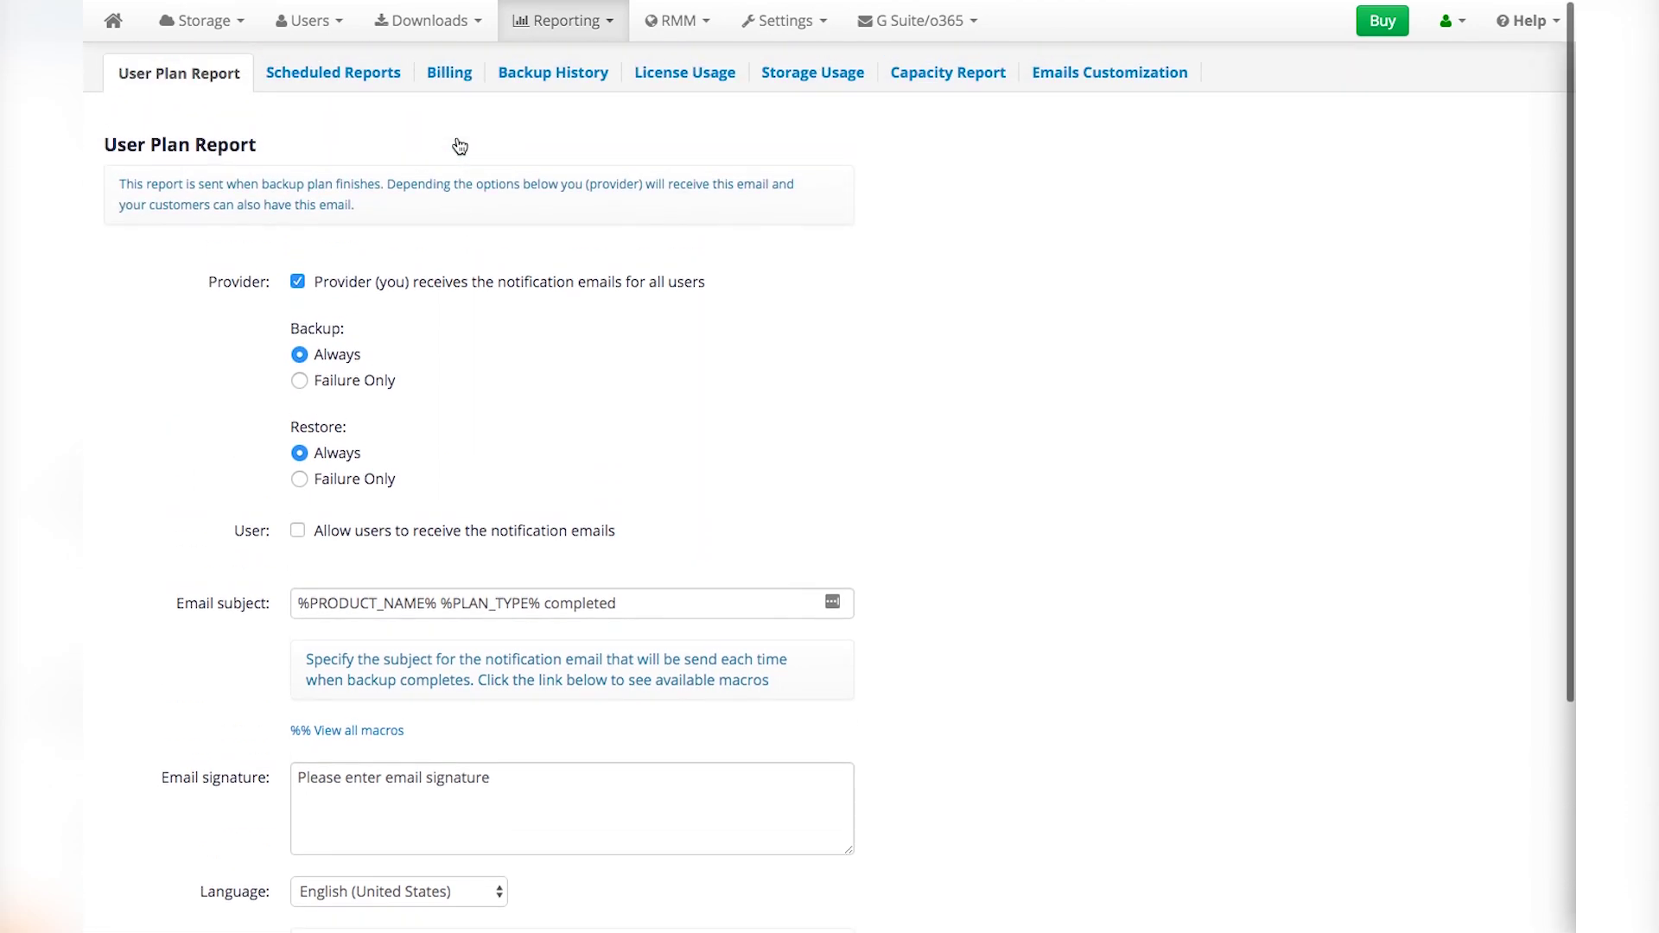
click(297, 281)
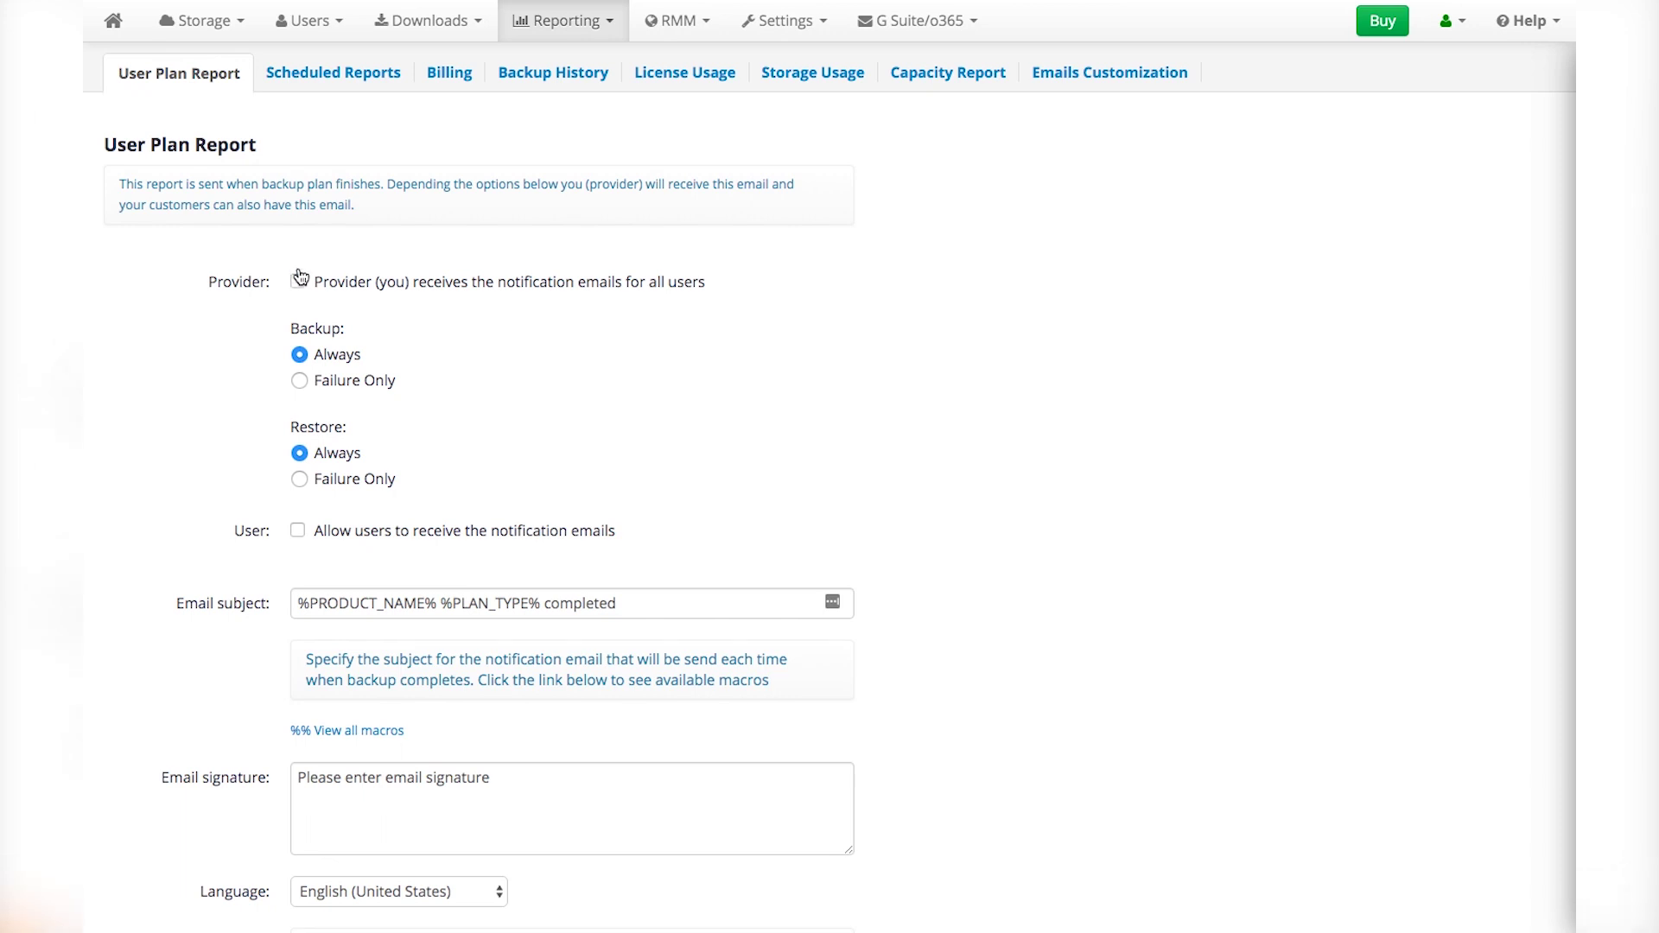
- On Scheduled Reports, browse the Add Report types, then cancel the Email Report dialog
click(342, 76)
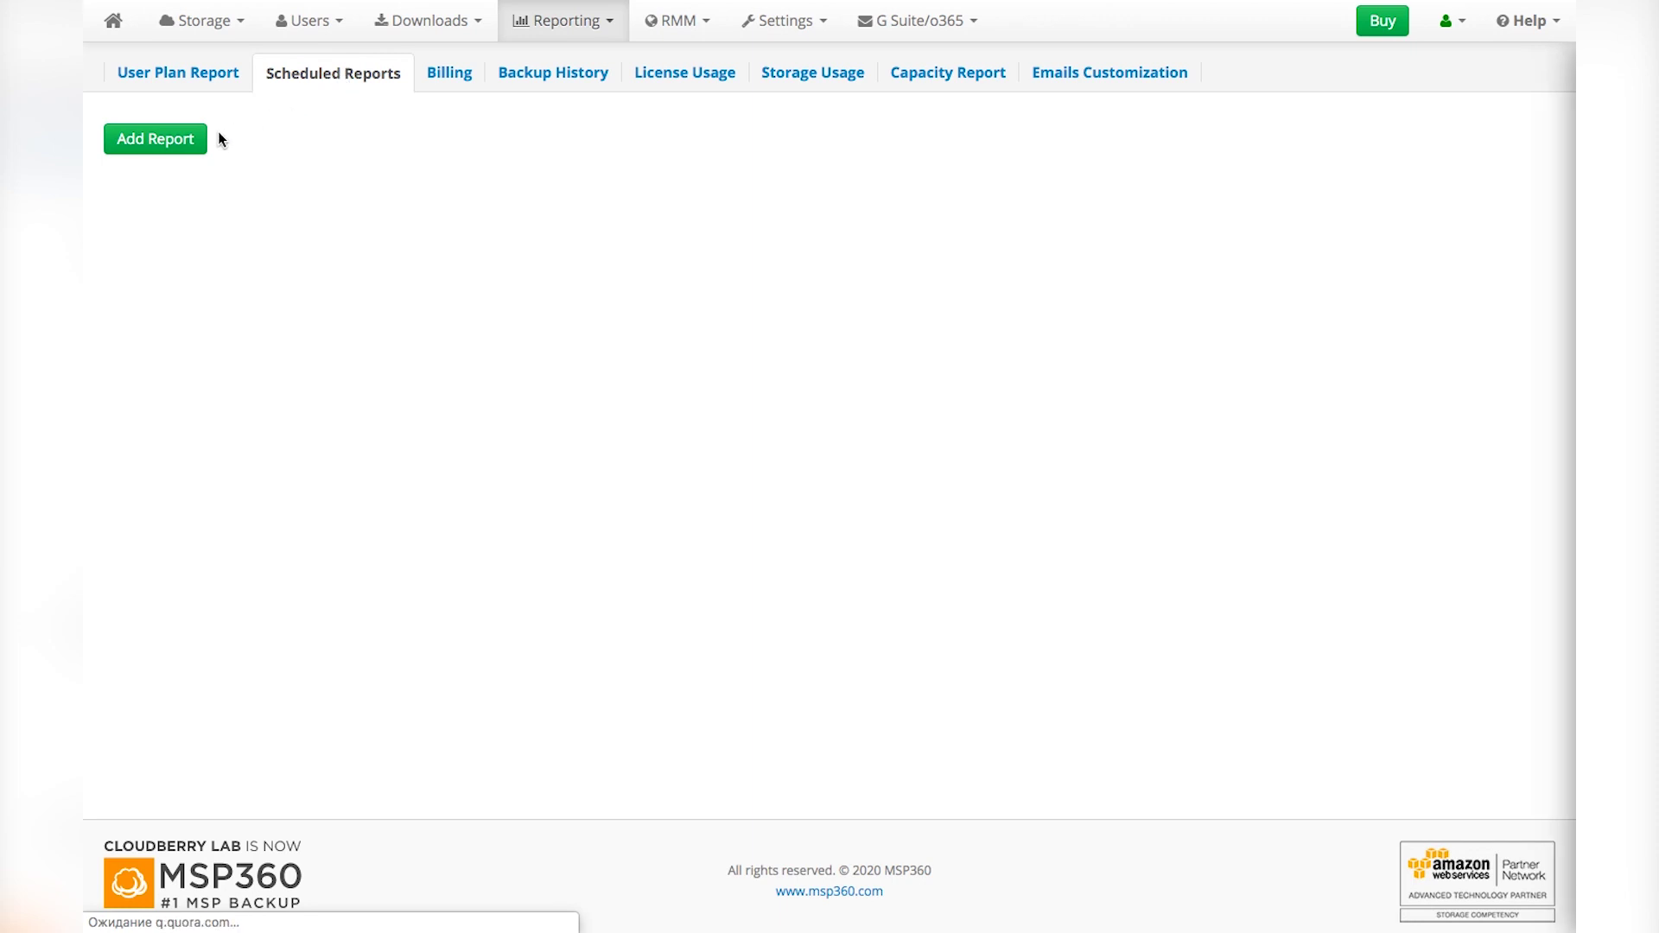
click(189, 144)
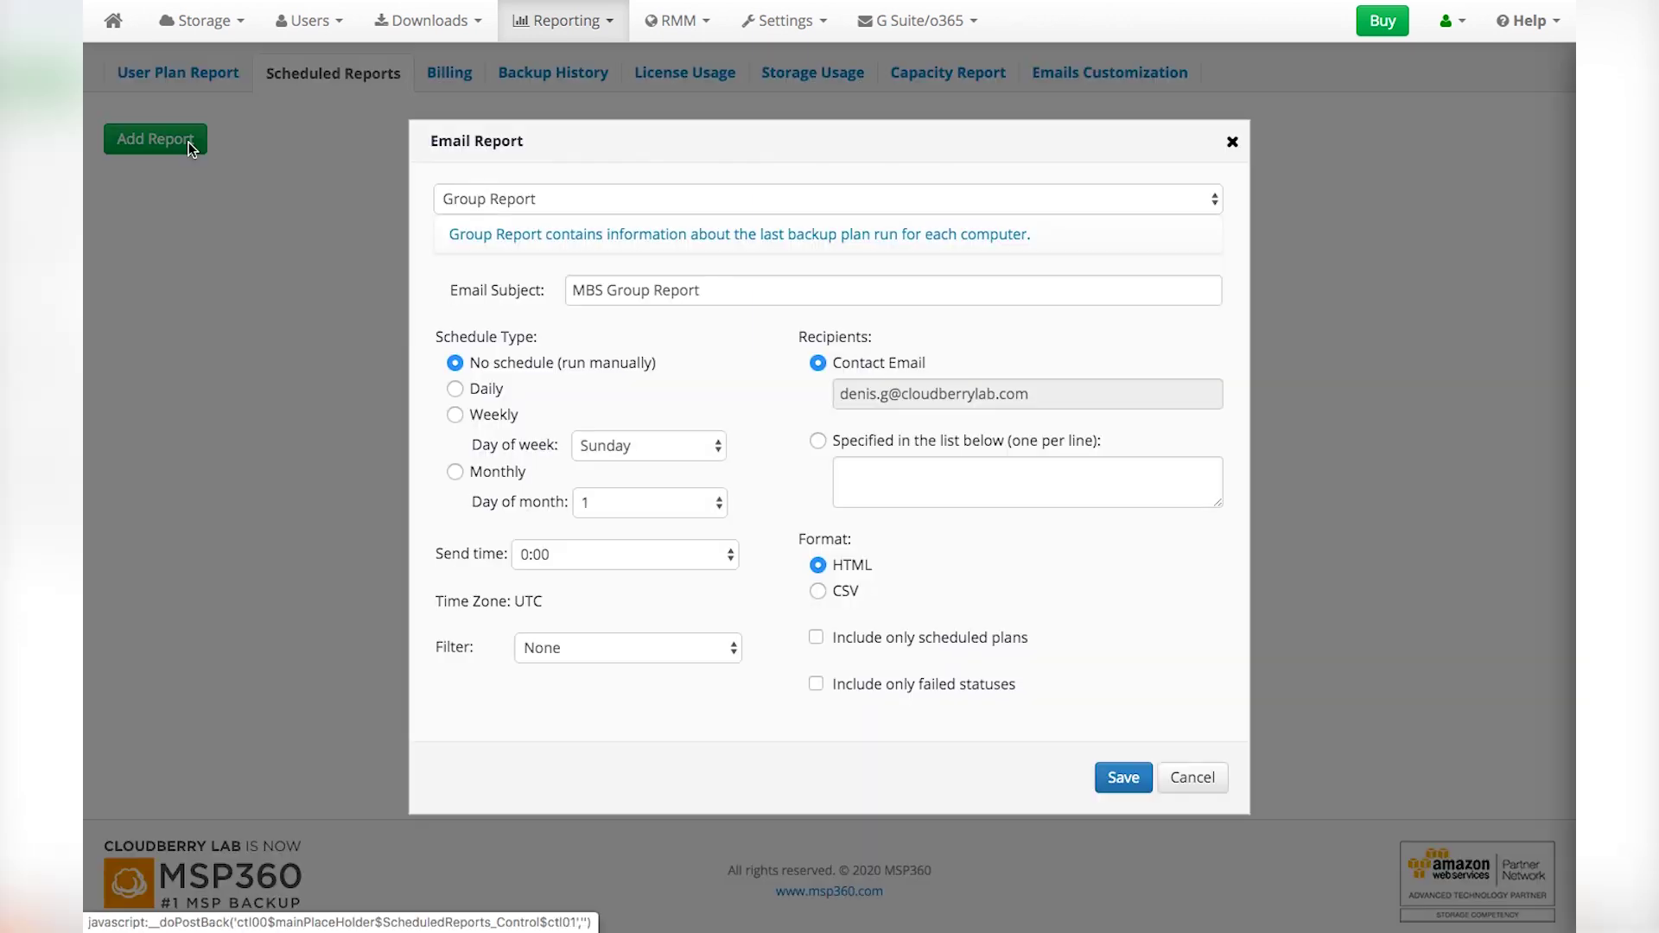
click(469, 197)
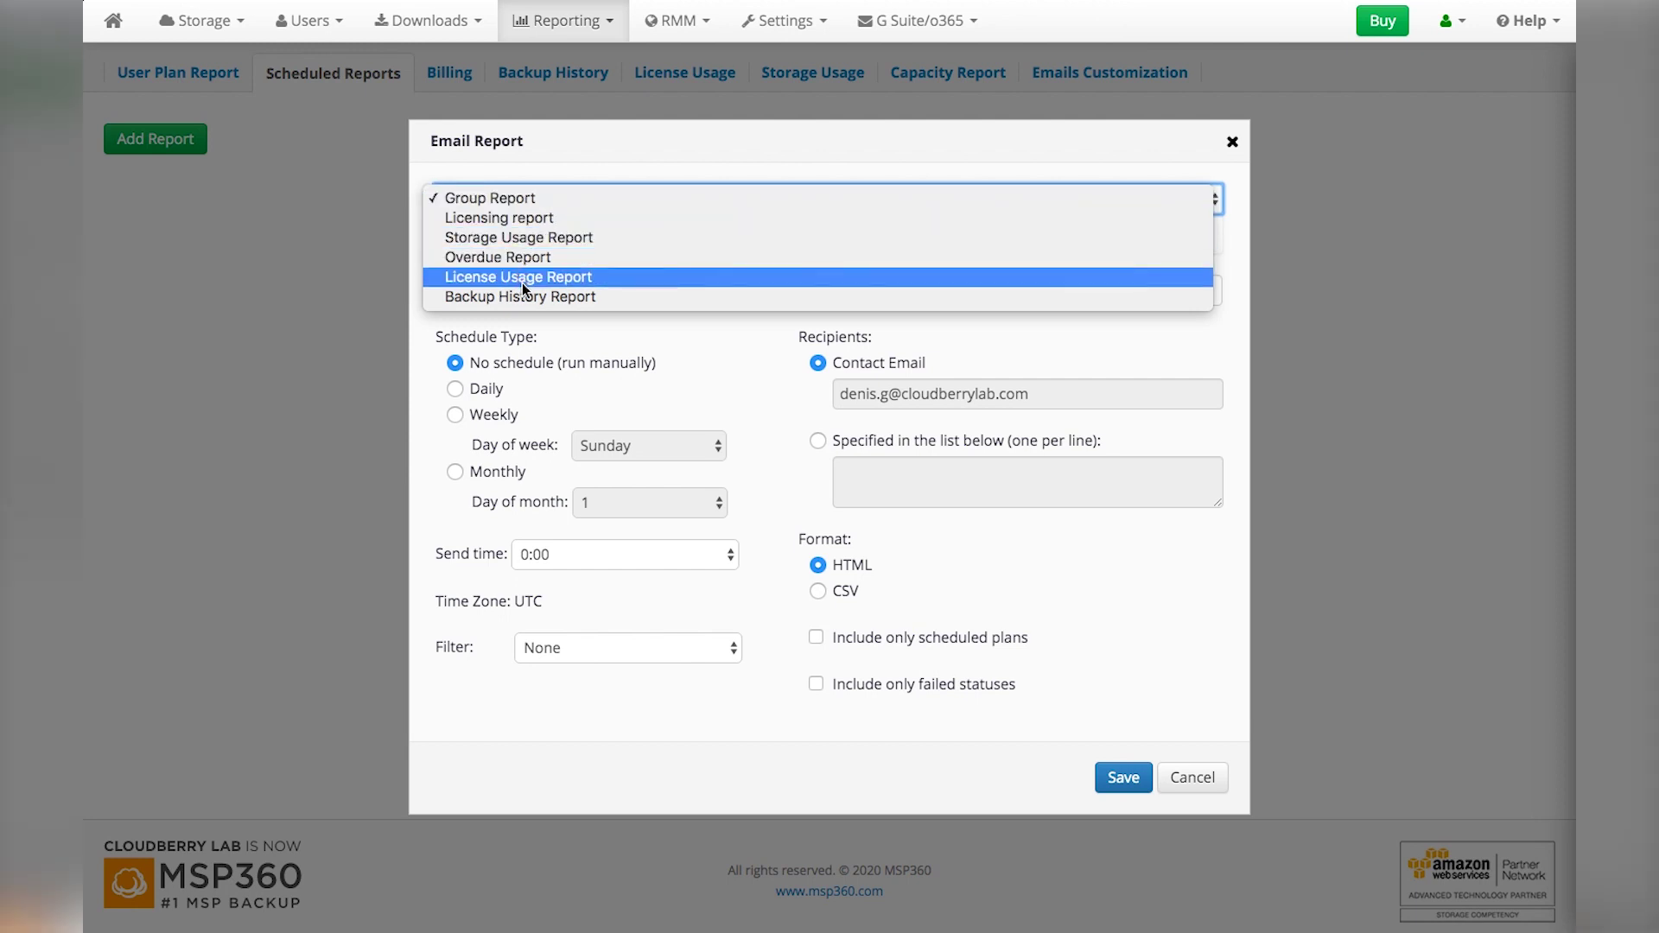
click(1187, 785)
click(1187, 784)
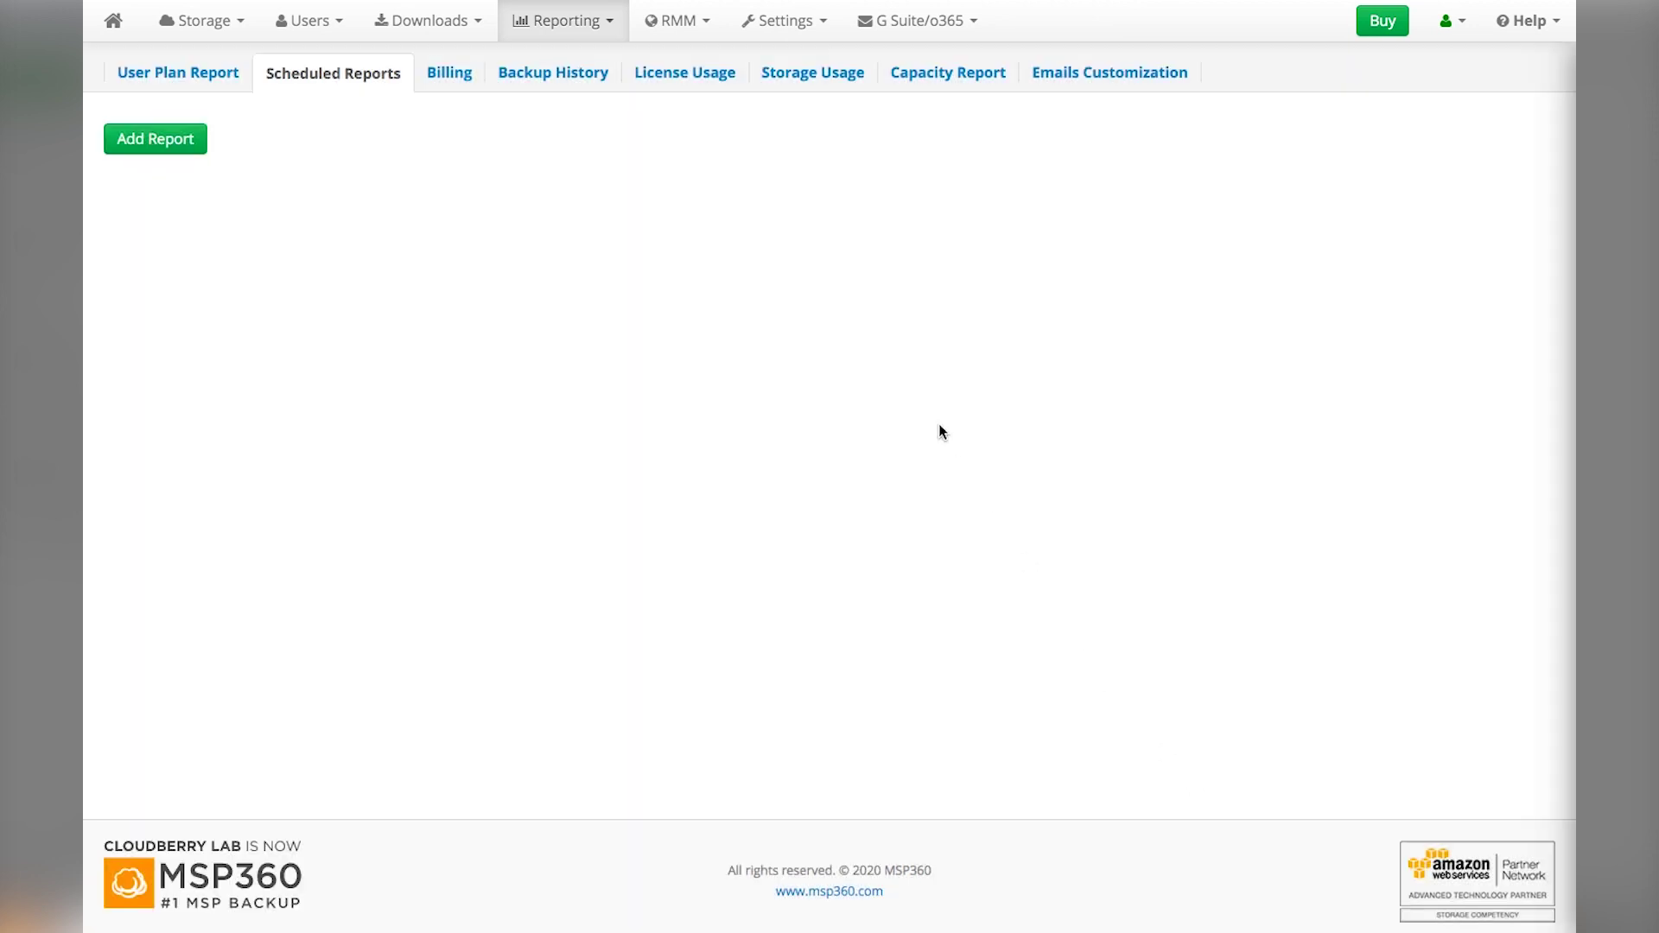
click(791, 26)
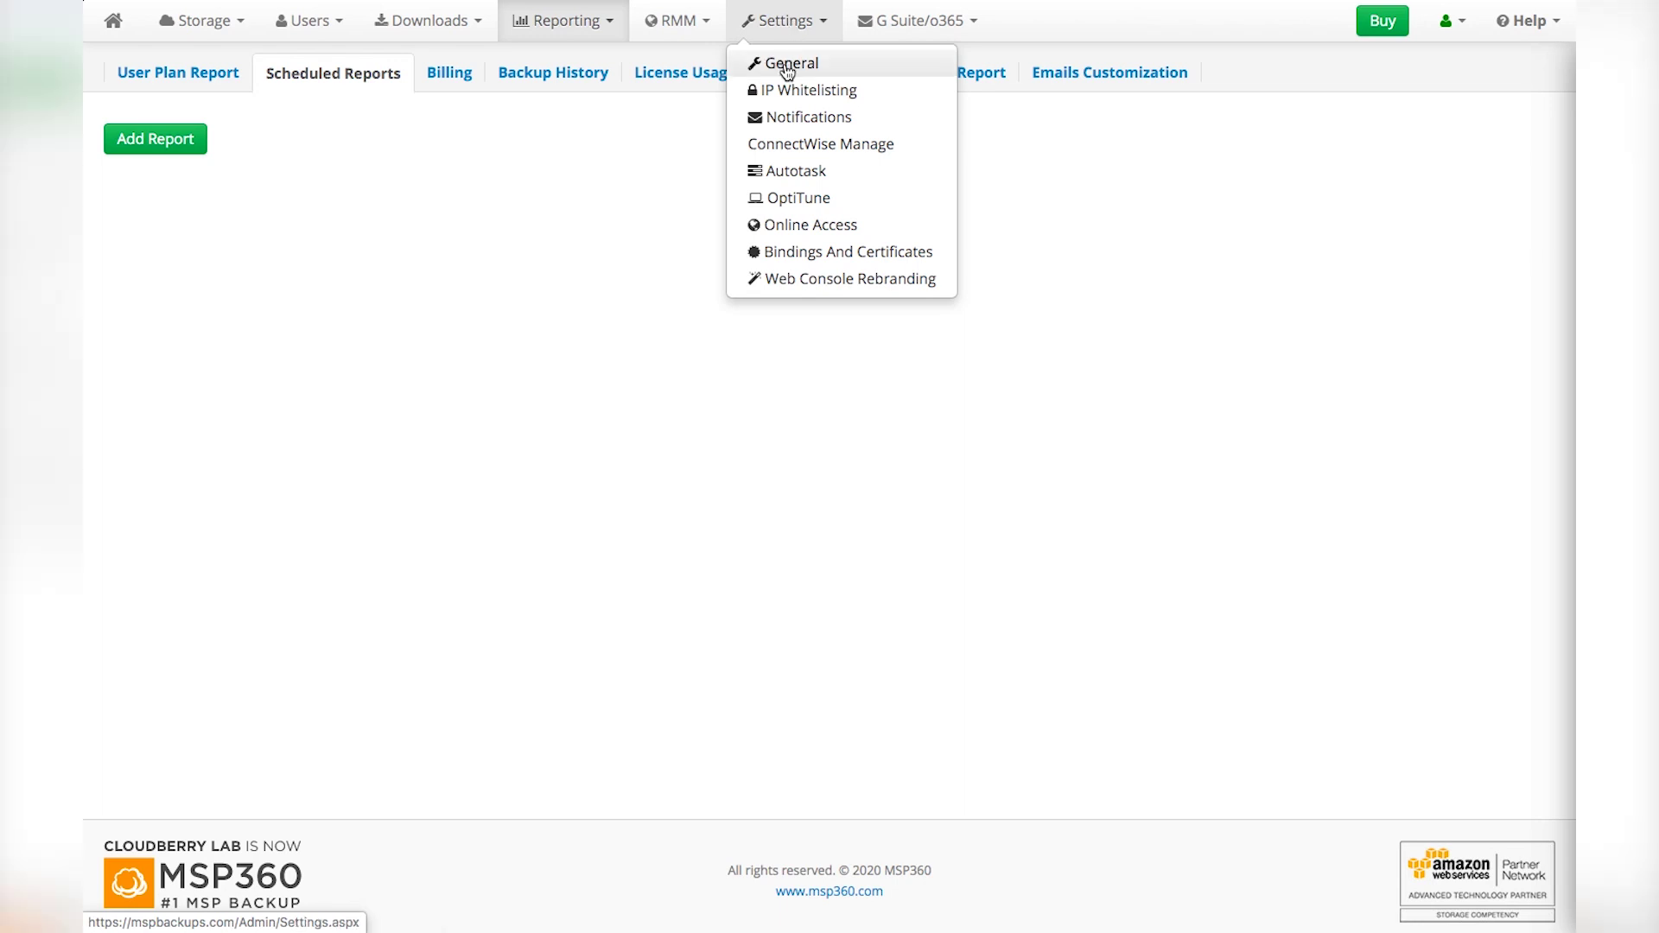
click(787, 19)
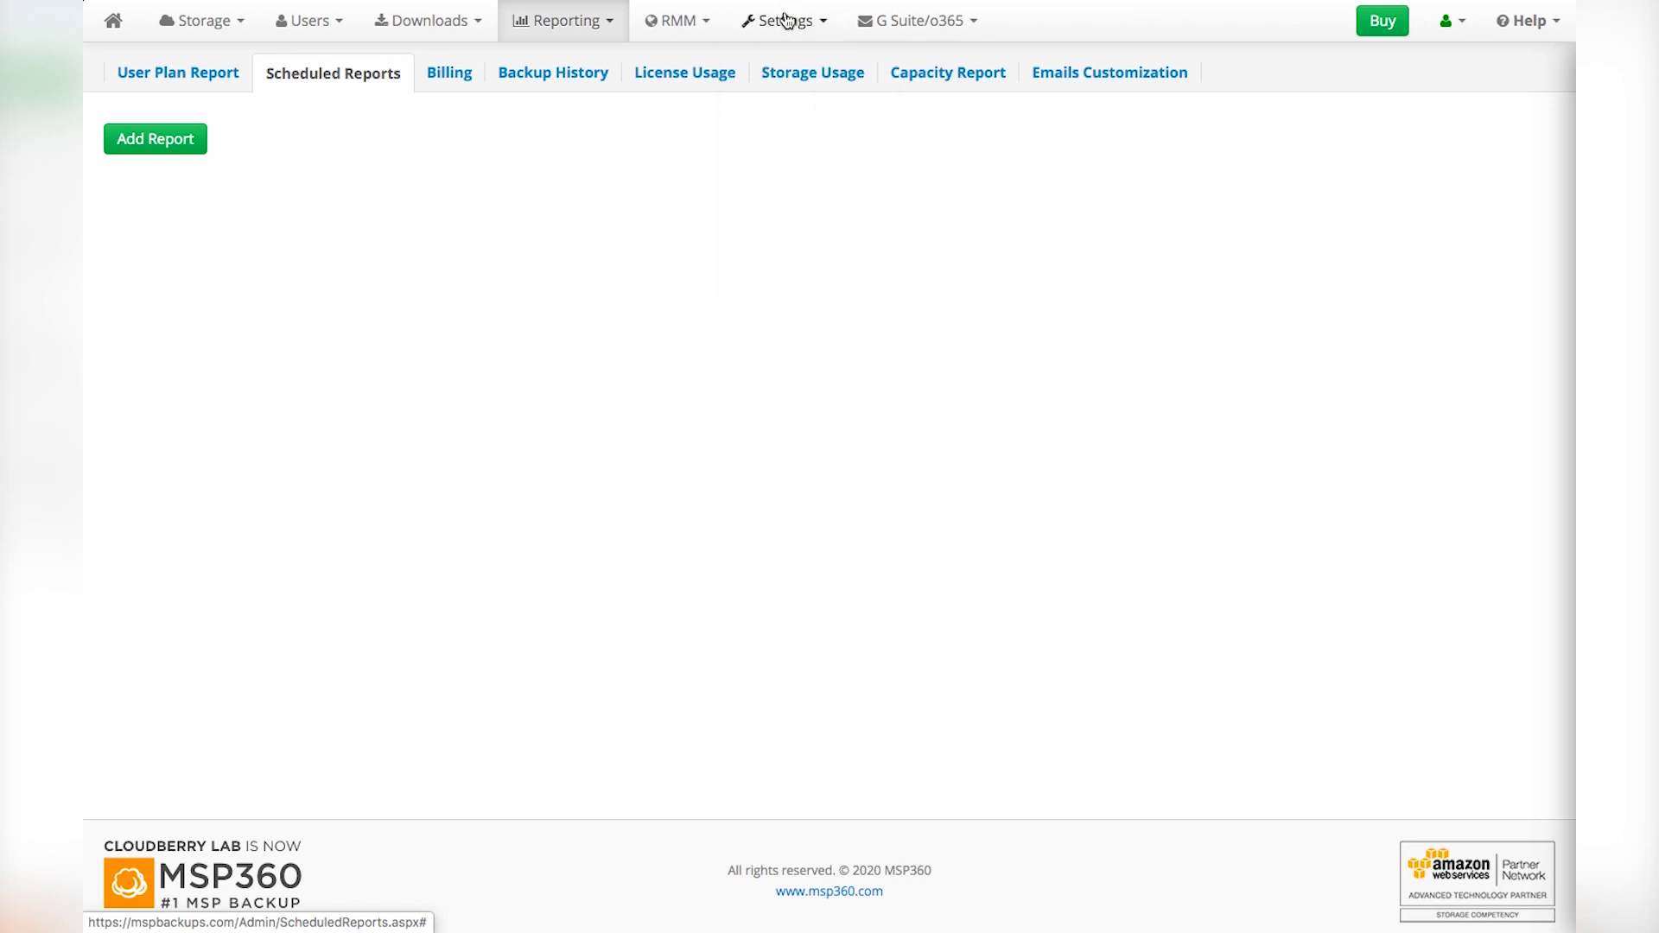
- Open the Capacity Report and drill into the Cloud Account storage usage
click(922, 79)
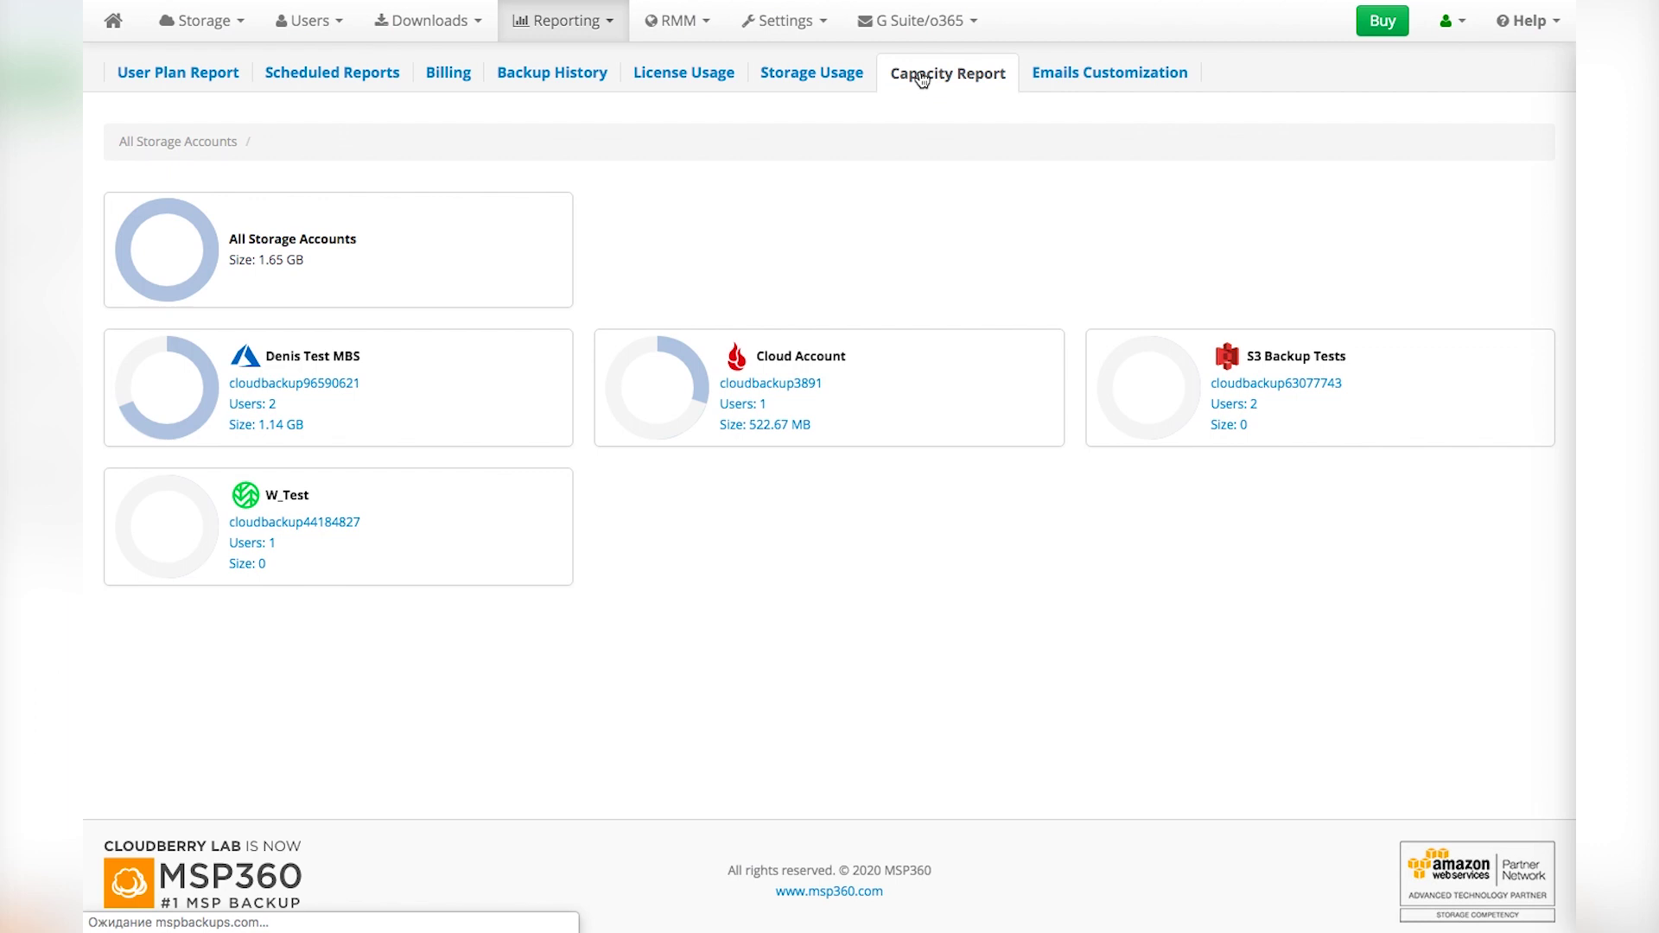
click(823, 378)
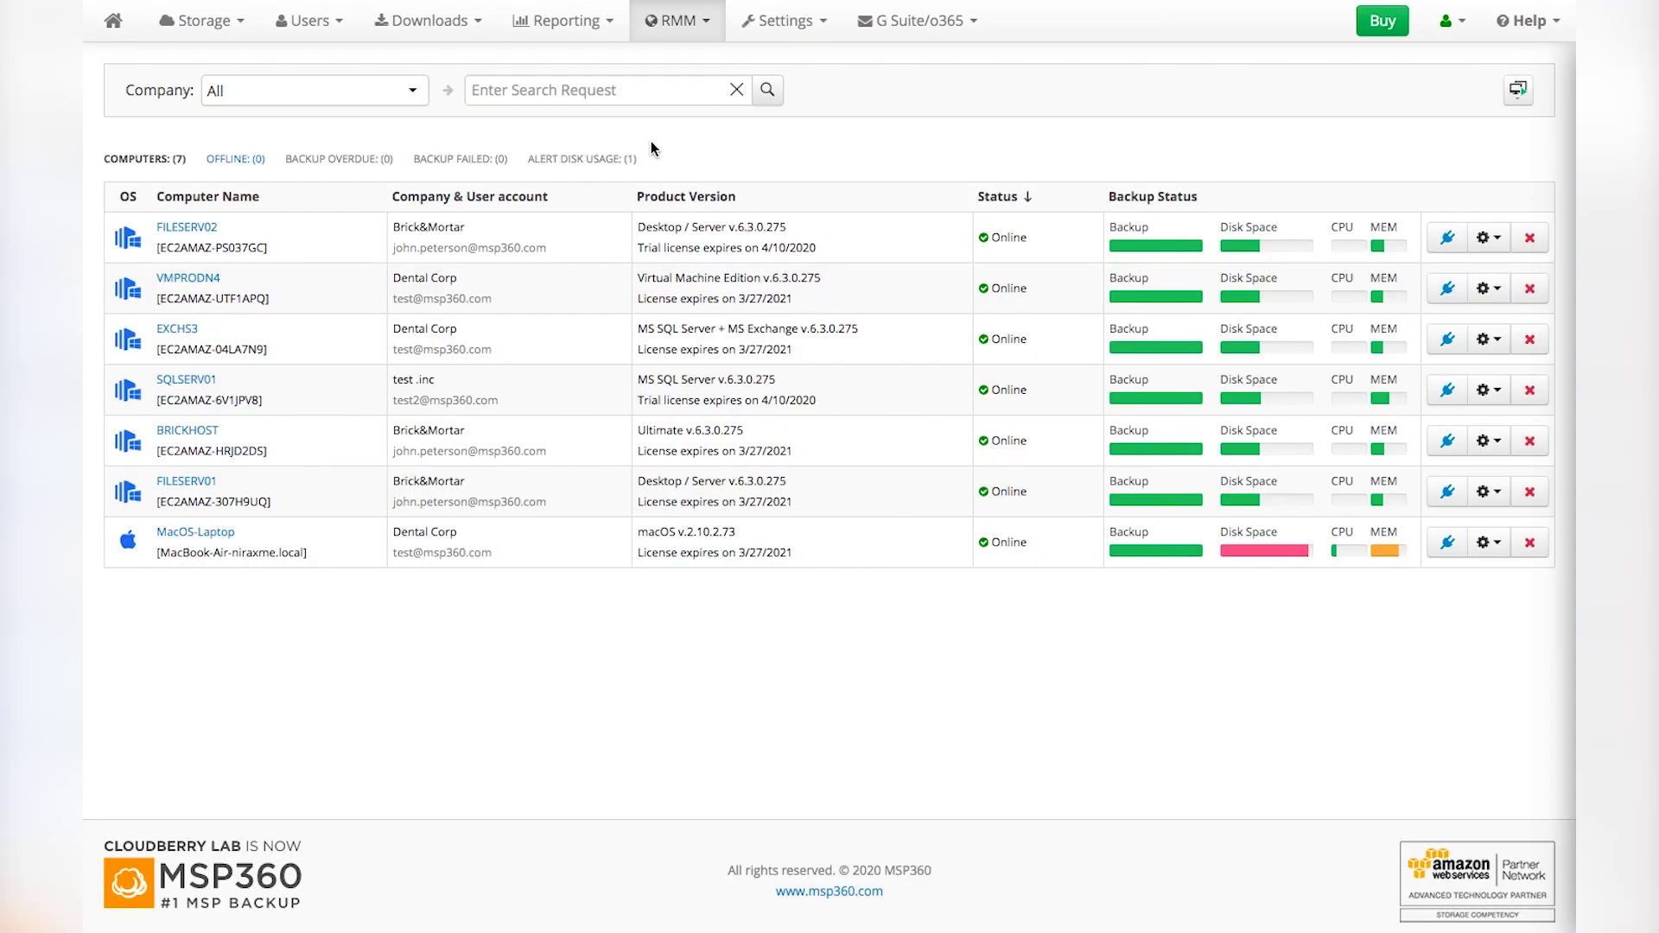
- Inspect FILESERV02's details and plan types, then launch a remote connection to it
click(684, 31)
click(187, 228)
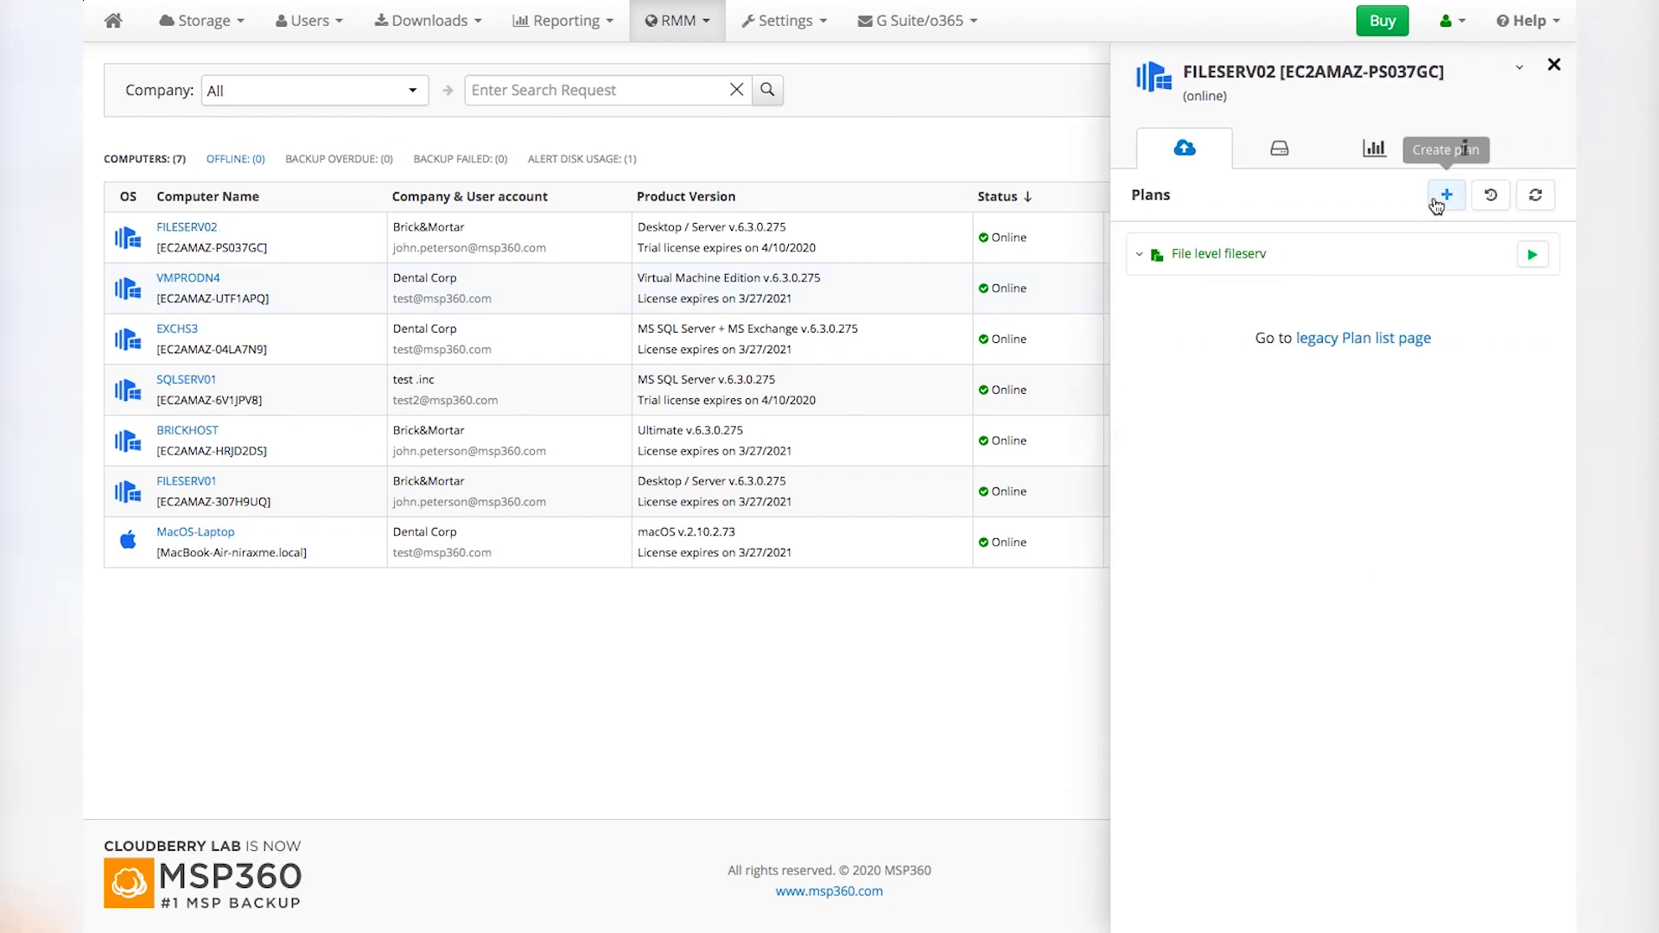
click(1444, 197)
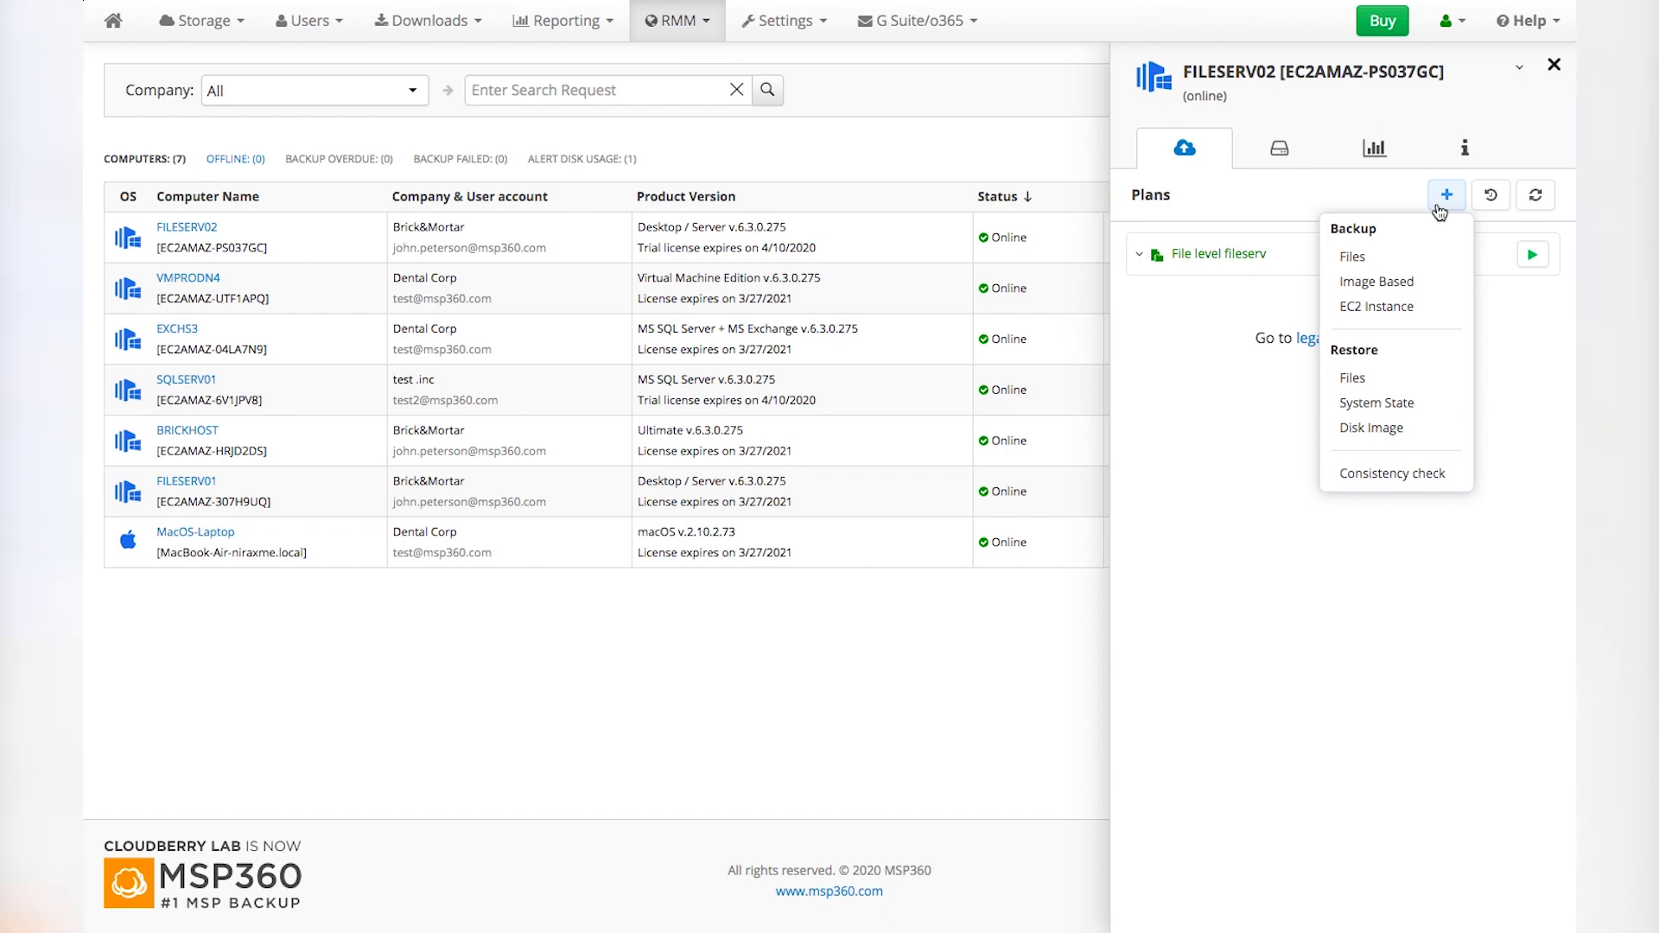
click(1440, 209)
click(1554, 66)
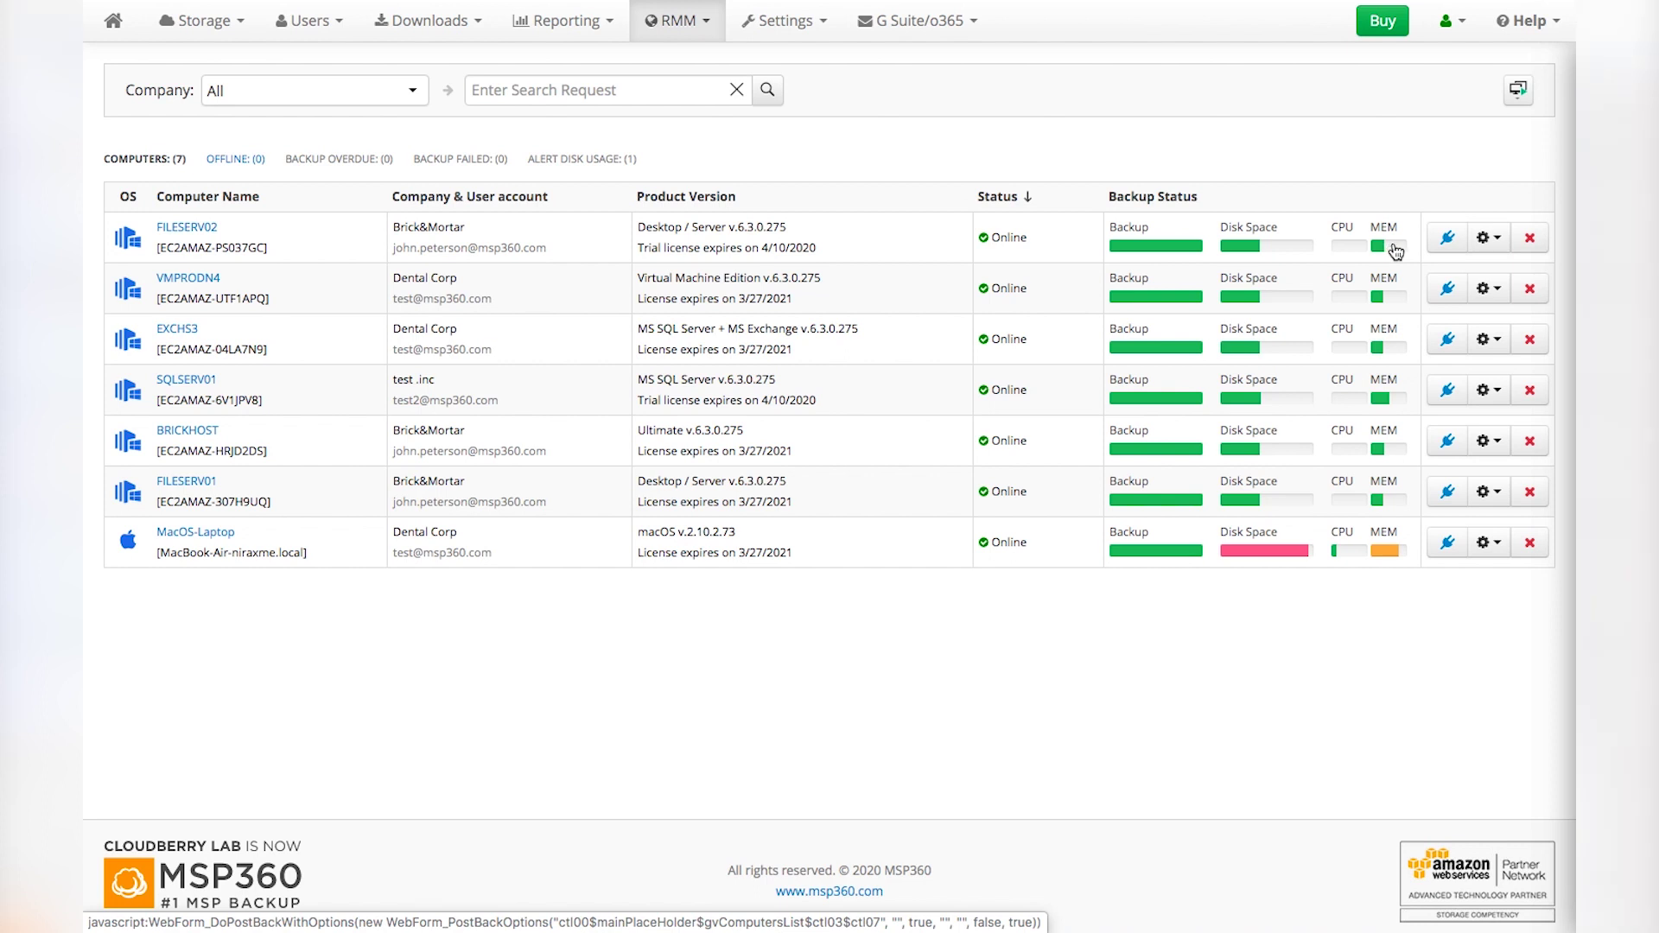
click(1444, 240)
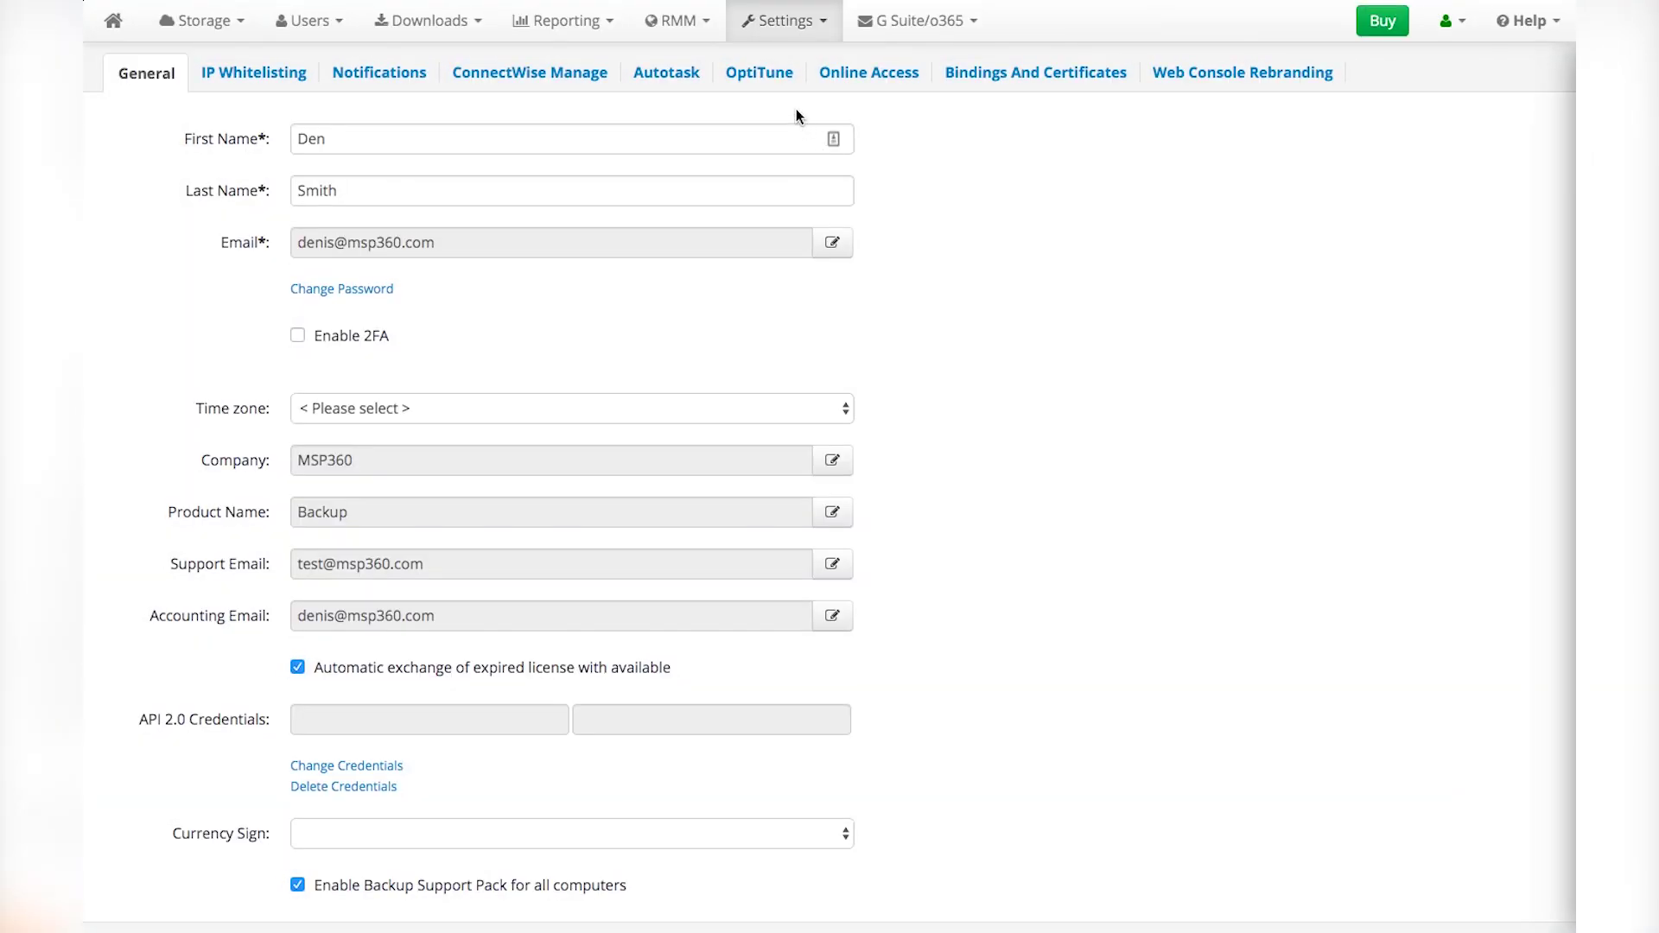
- Tick Enable 2FA, dismiss the 2FA Settings dialog leaving it off, and view IP Whitelisting
click(793, 22)
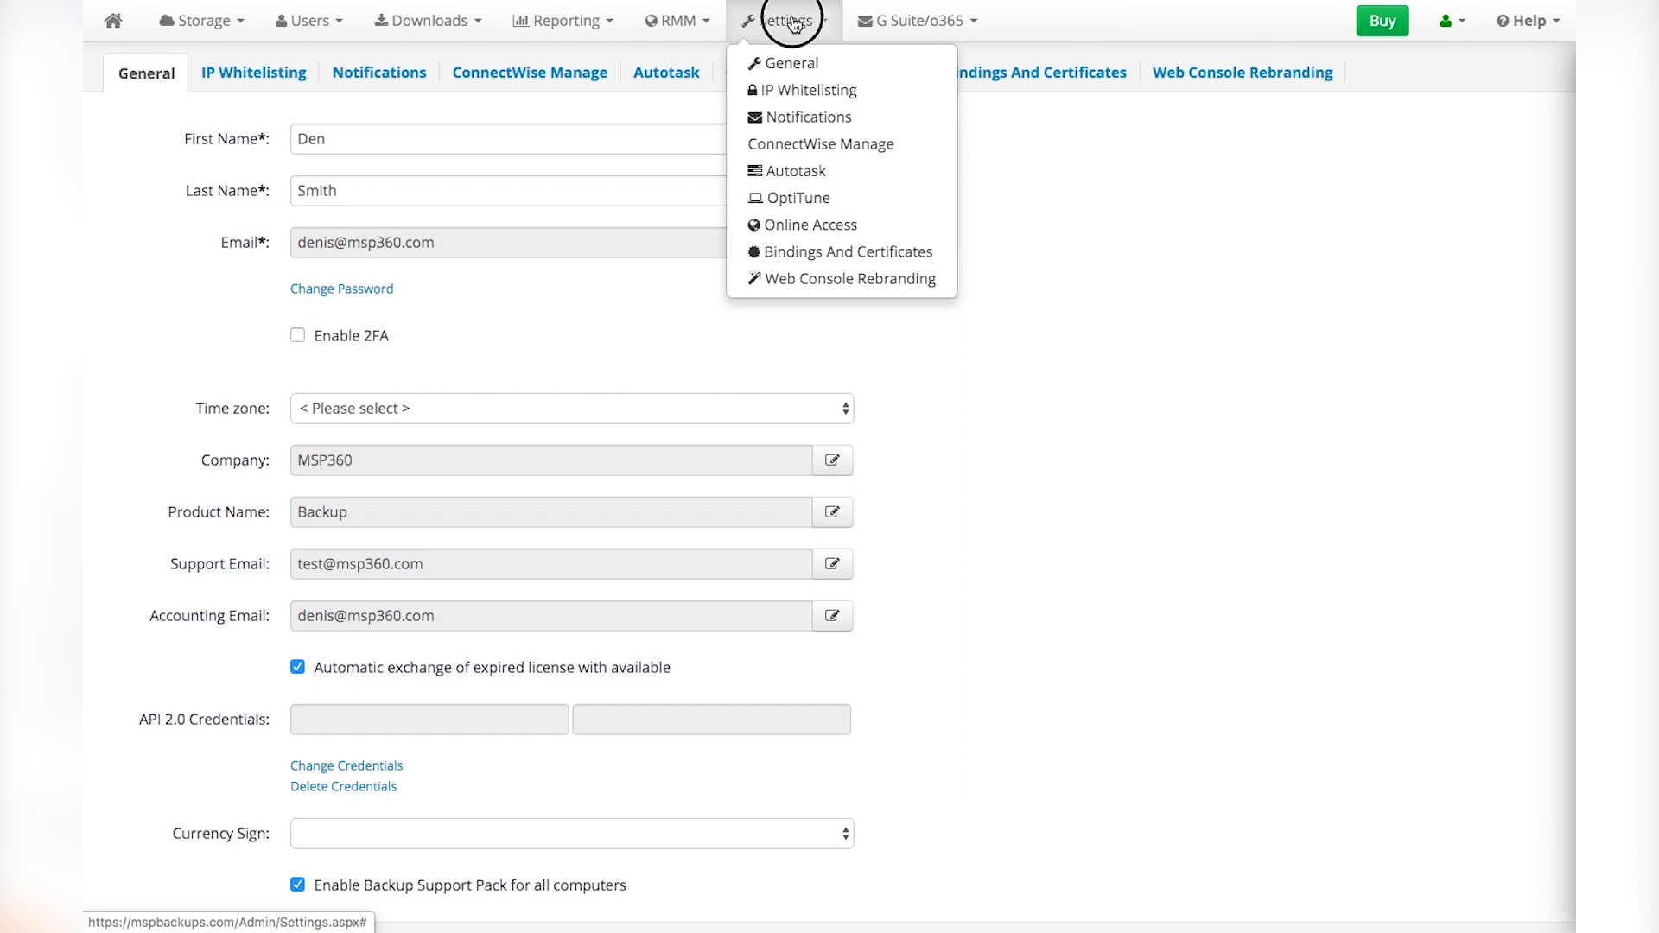
click(793, 22)
scroll(786, 108, down, 1)
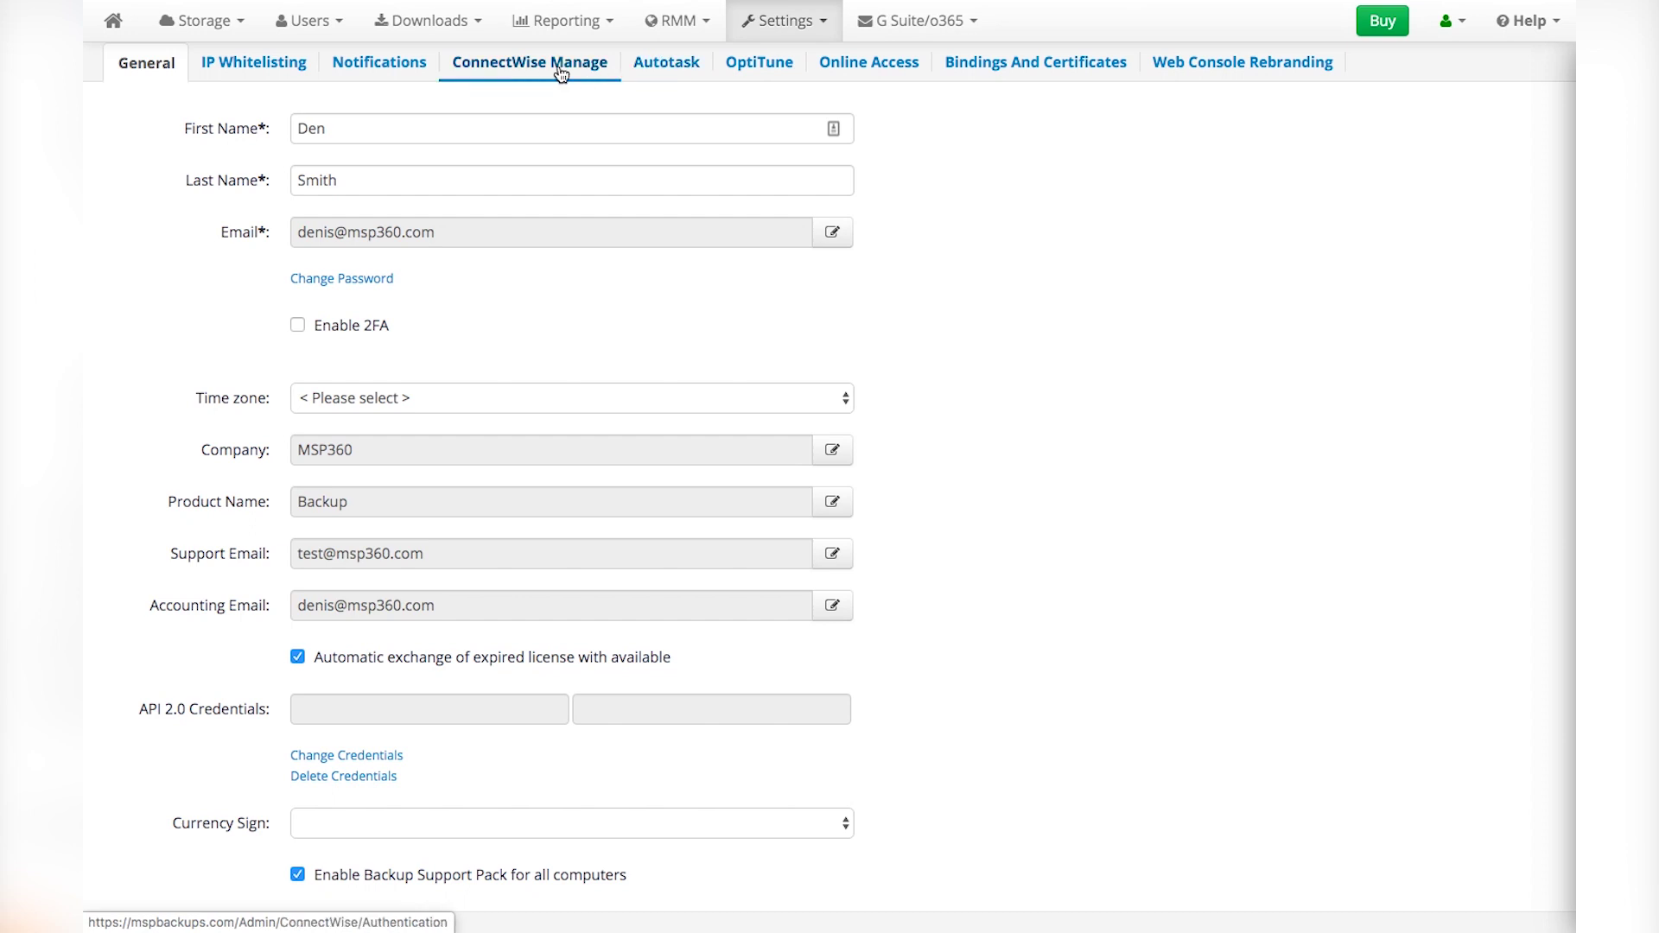
click(297, 325)
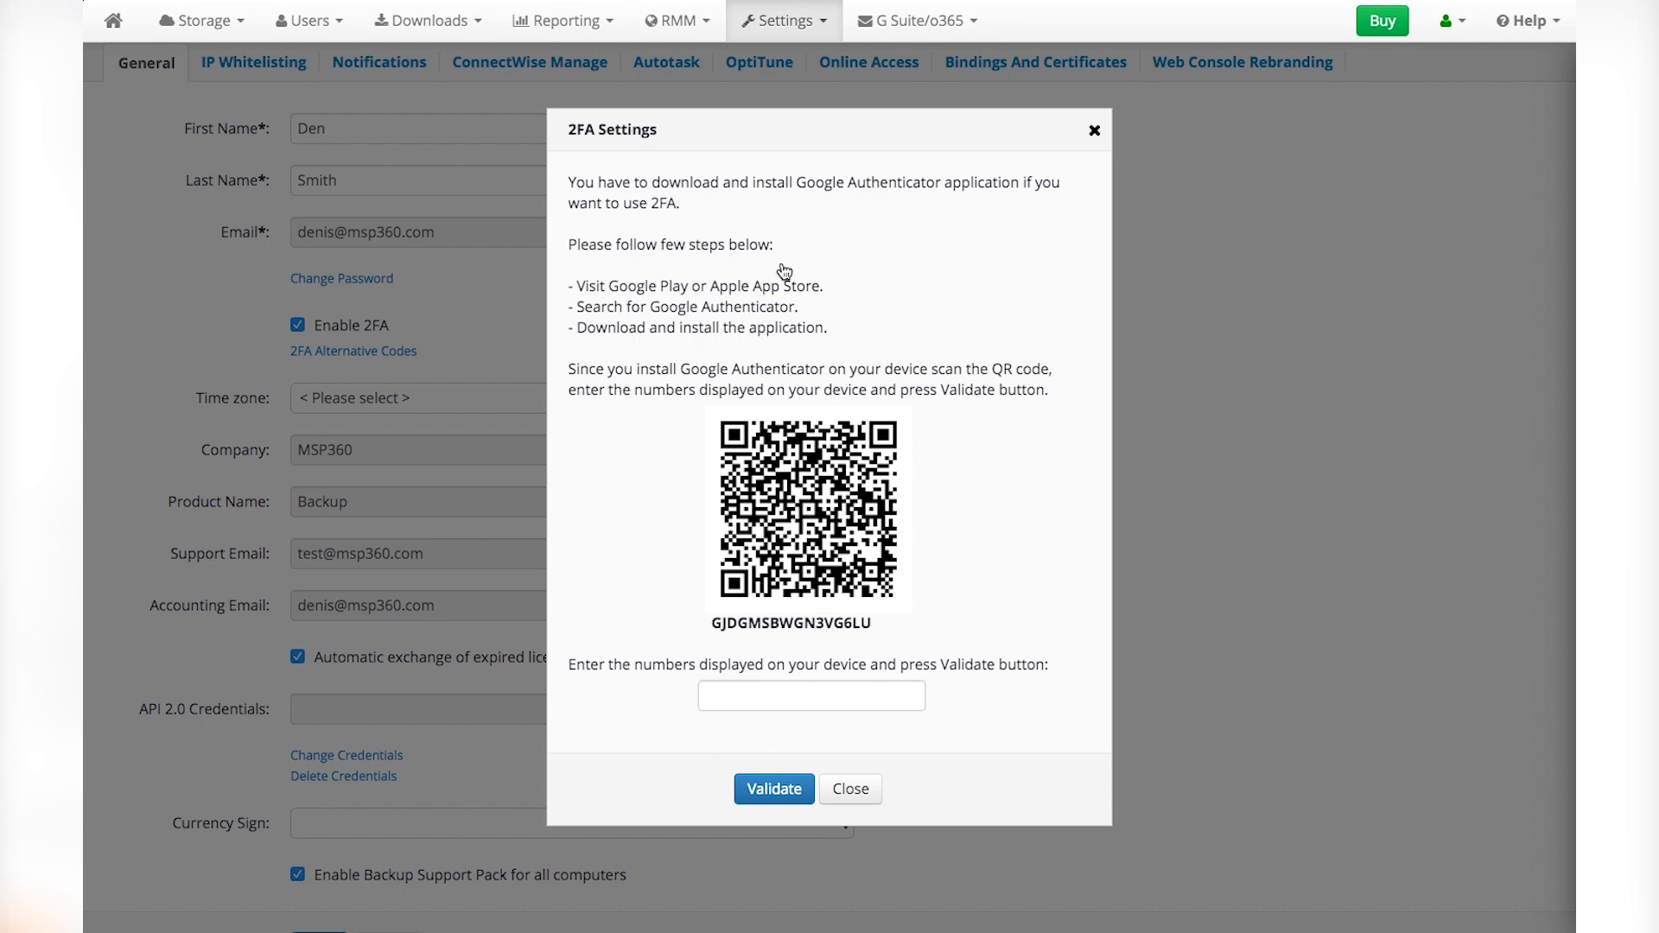
click(1094, 130)
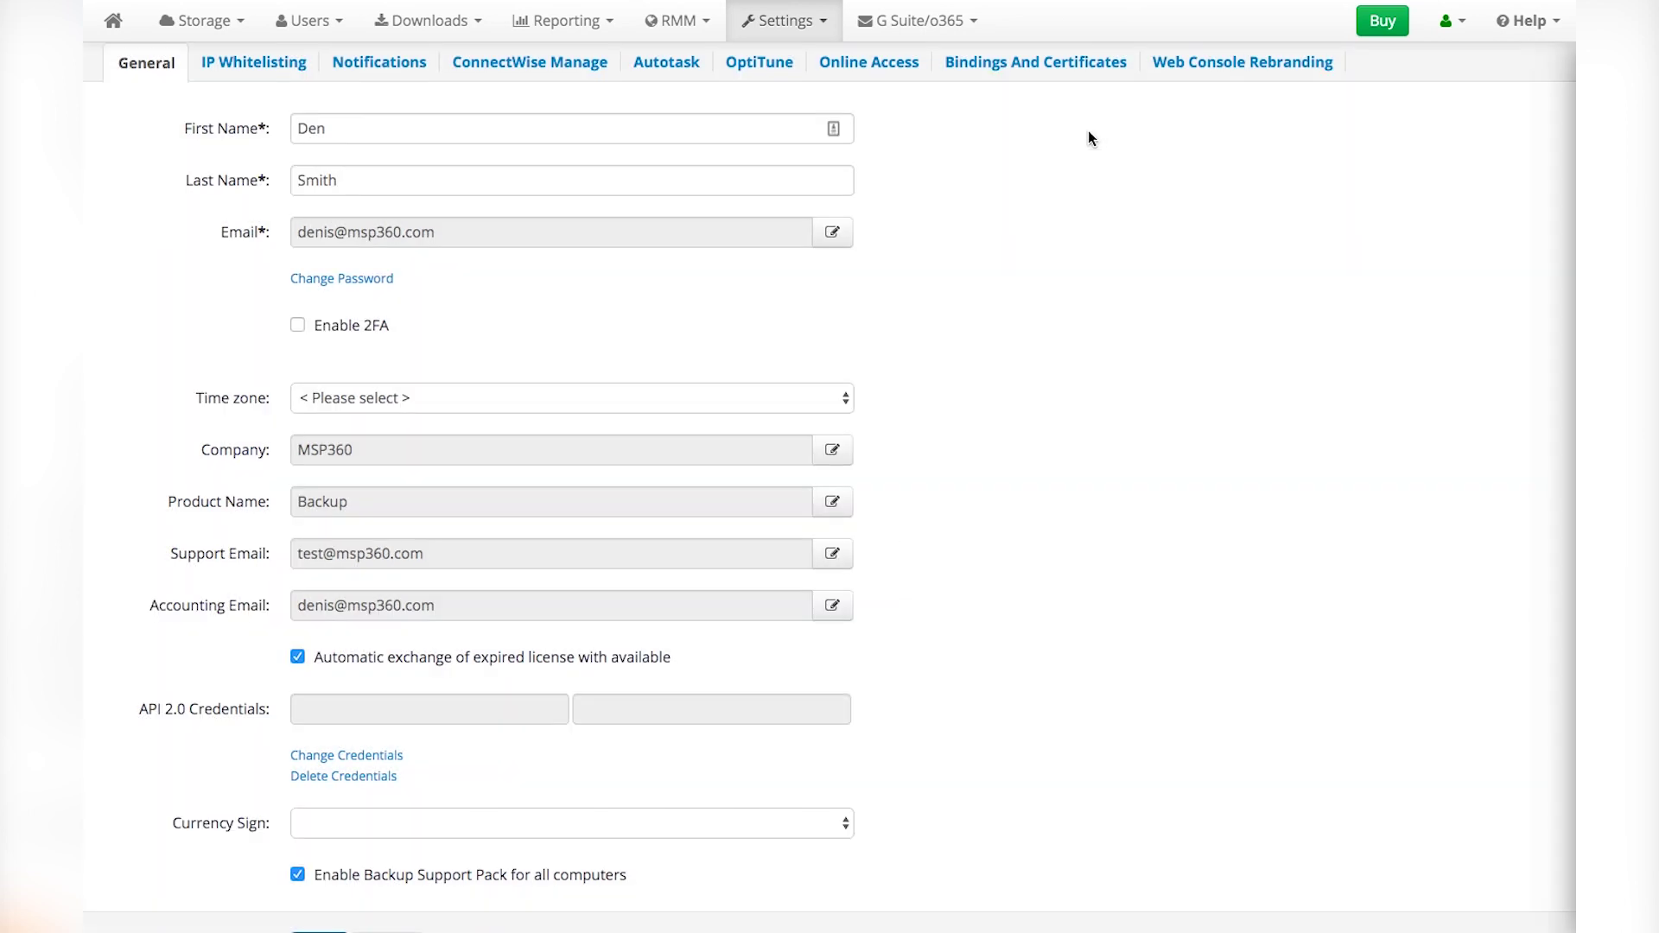
click(291, 76)
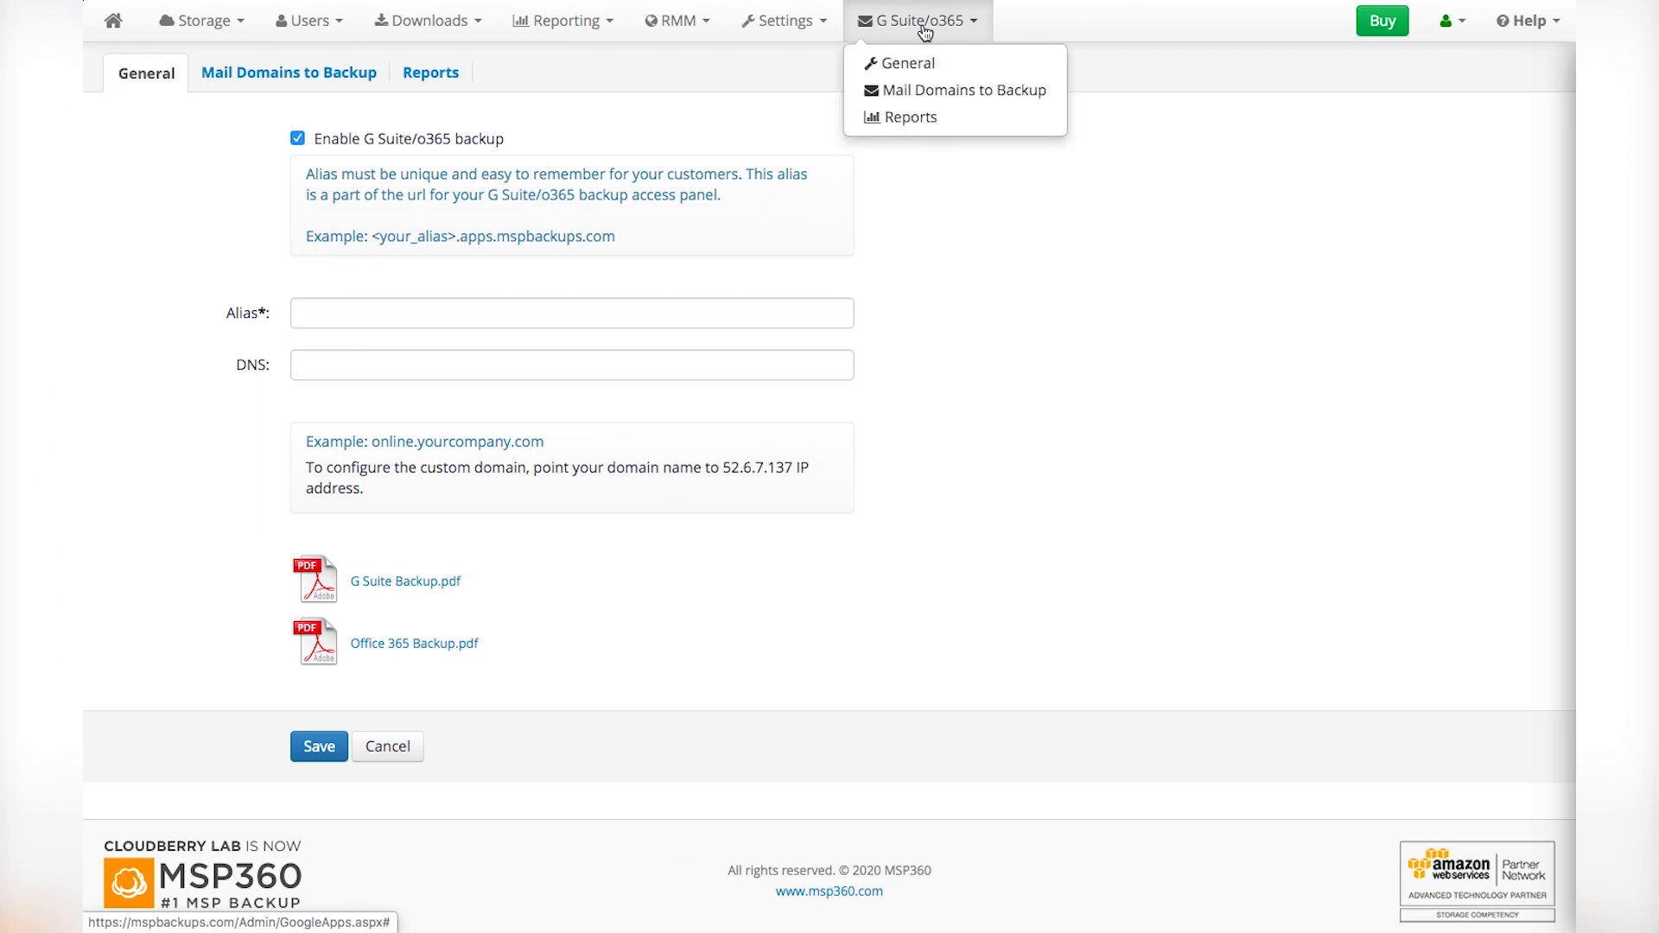
click(924, 32)
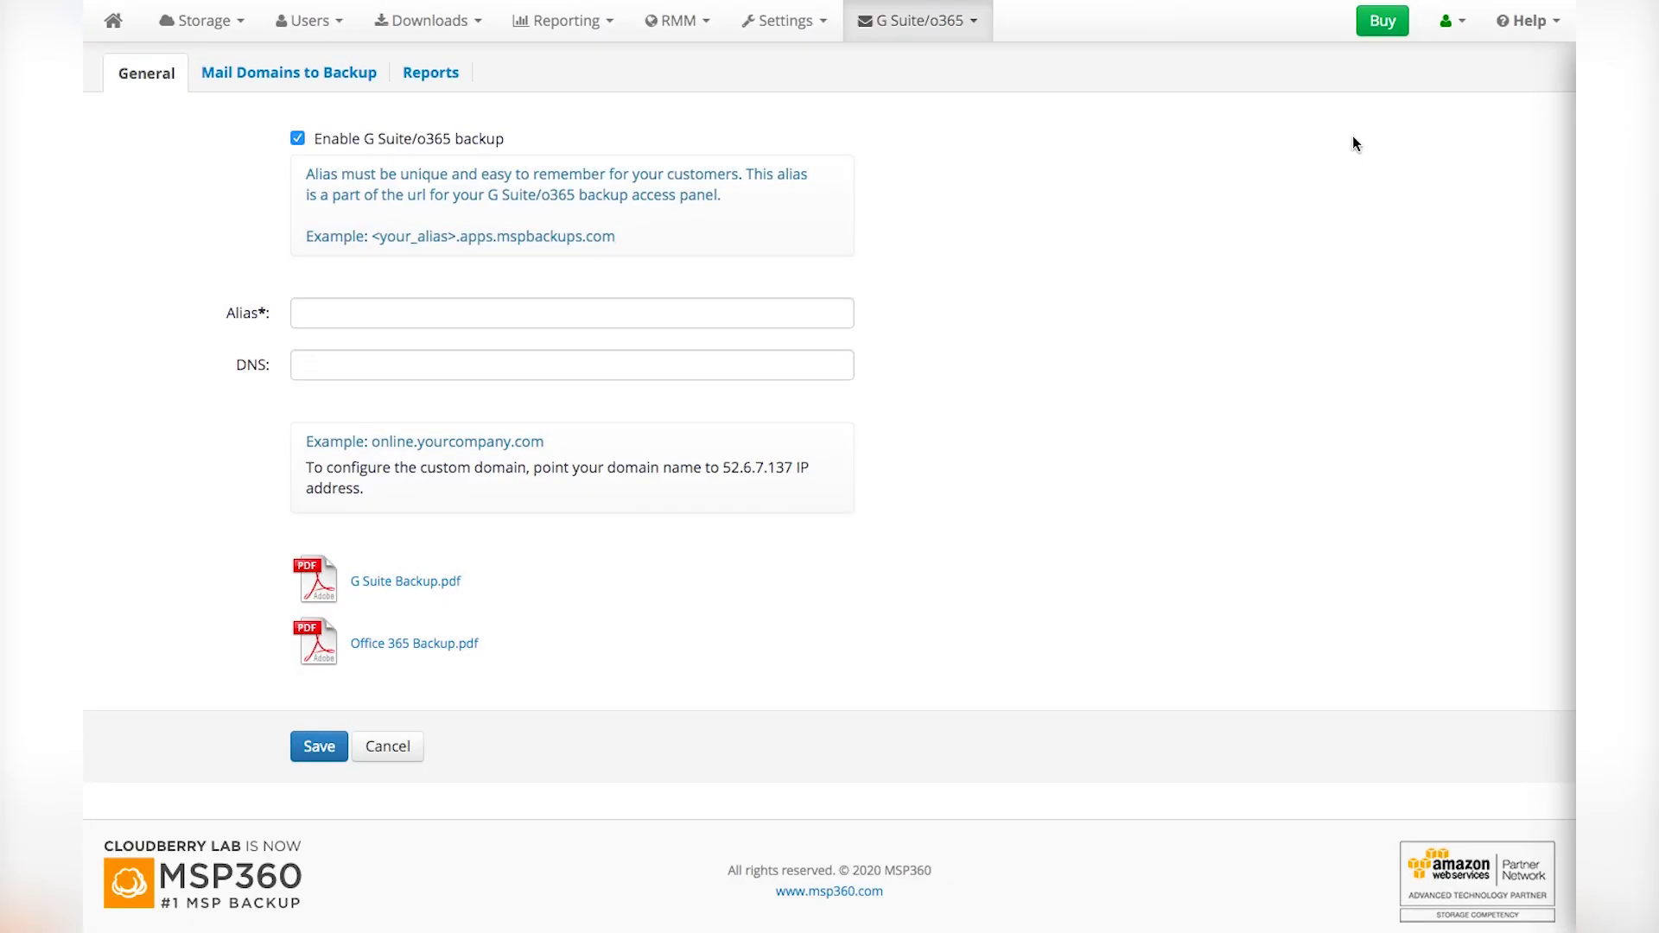
click(1536, 35)
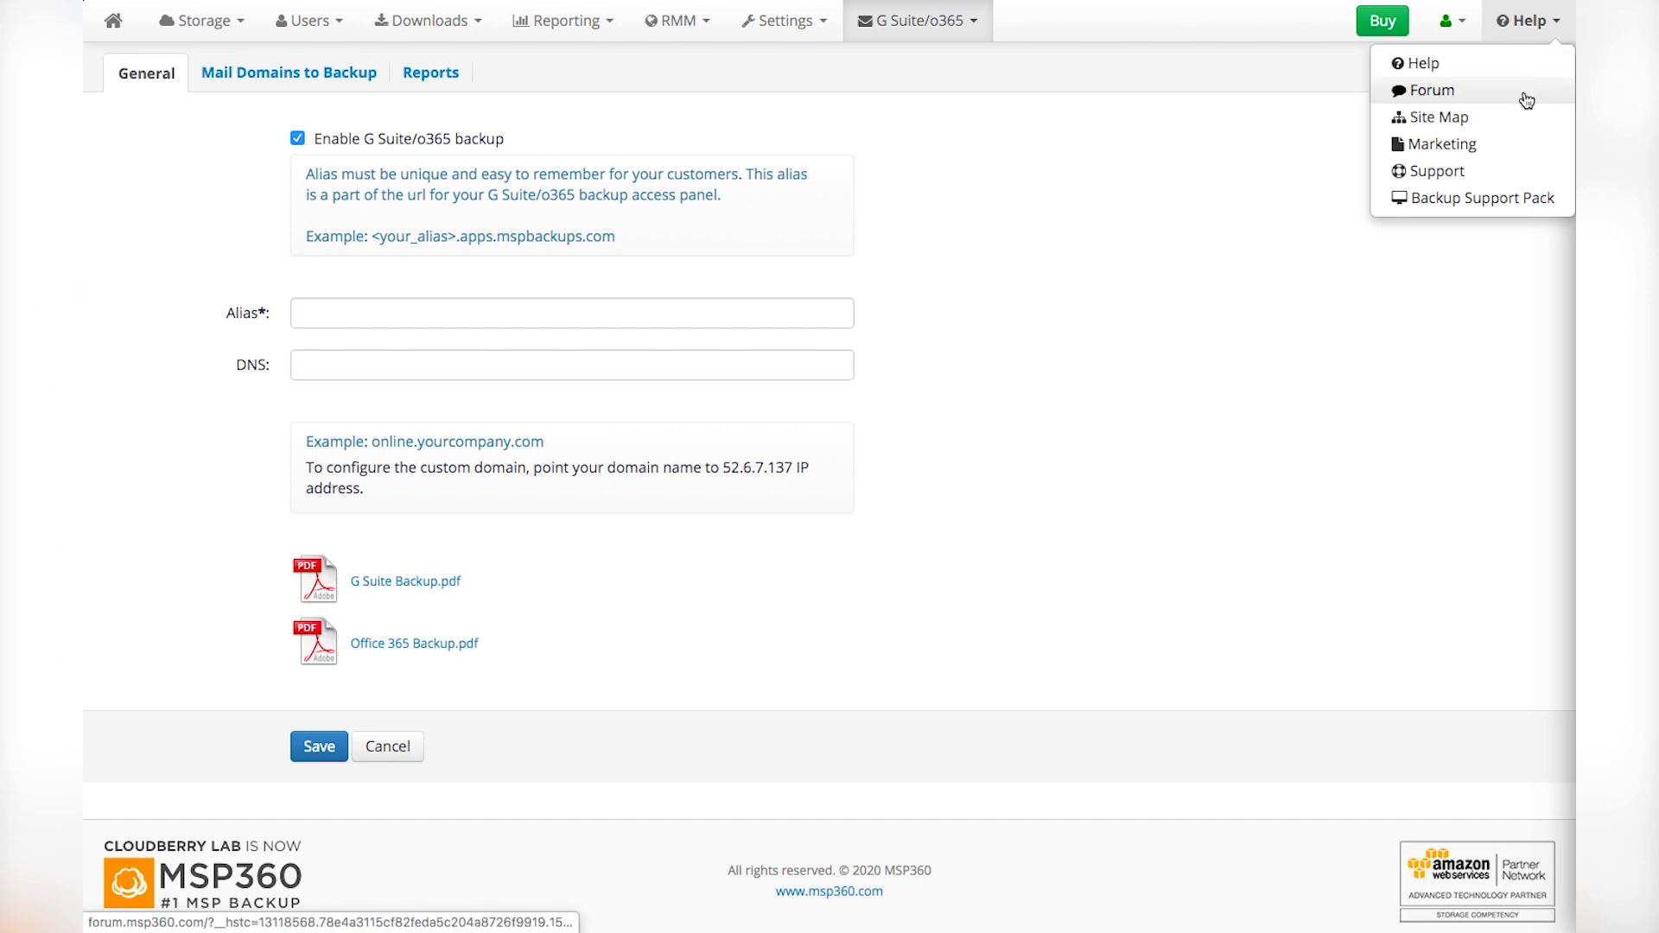
click(1527, 23)
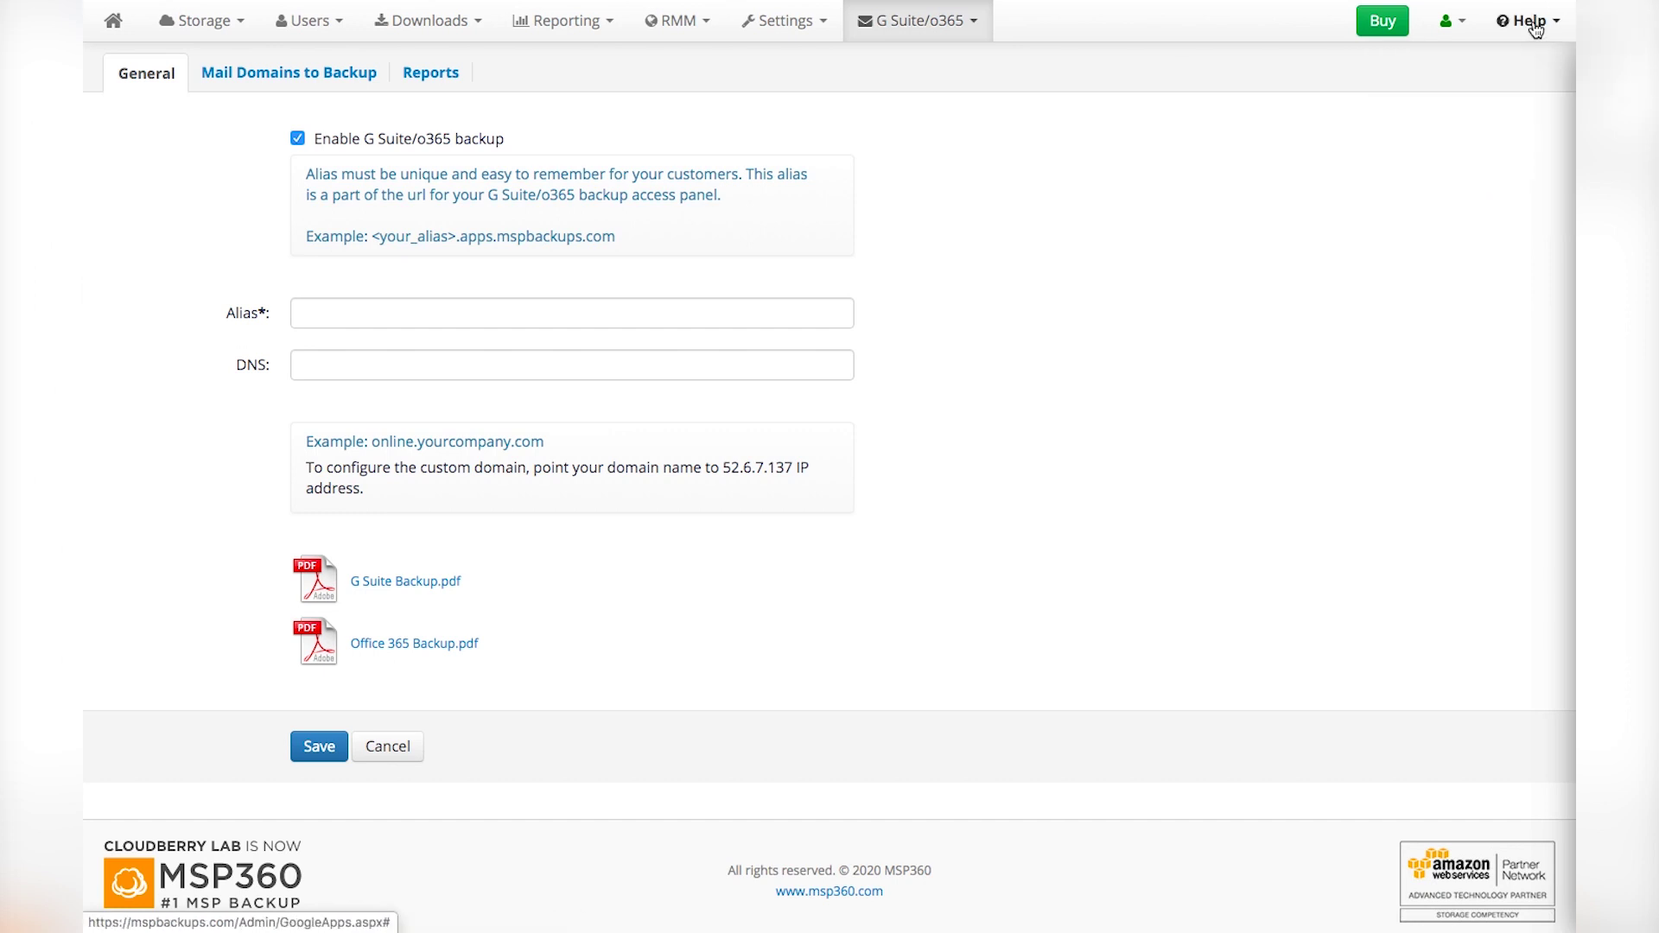